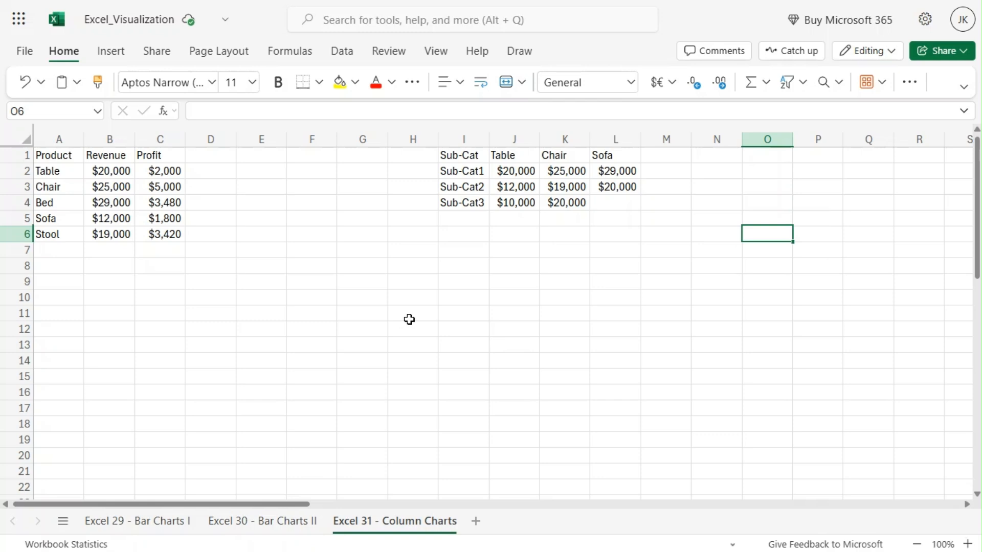
{"action": "left_click", "coordinate": [205, 338]}
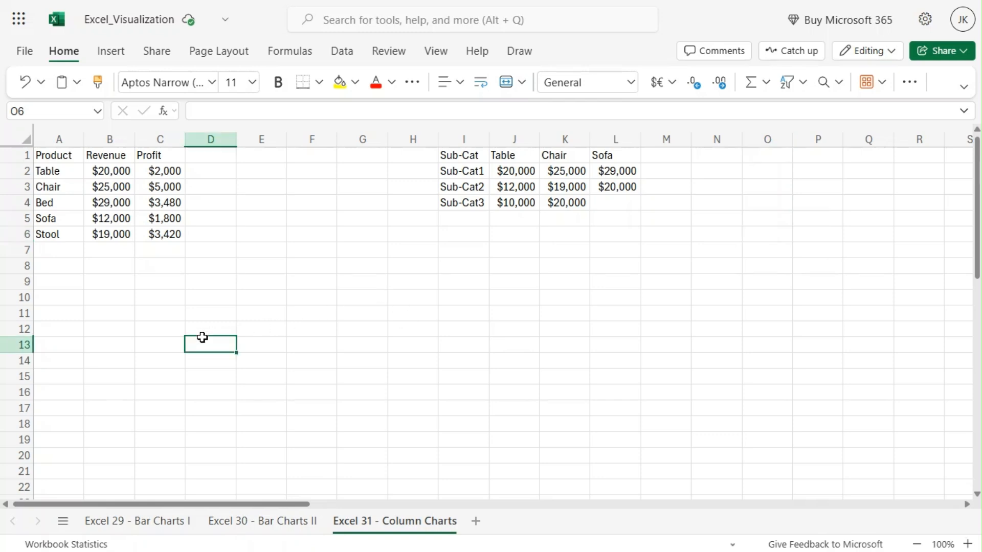
{"action": "left_click_drag", "start_coordinate": [53, 154], "coordinate": [161, 233]}
{"action": "left_click_drag", "start_coordinate": [454, 154], "coordinate": [607, 201]}
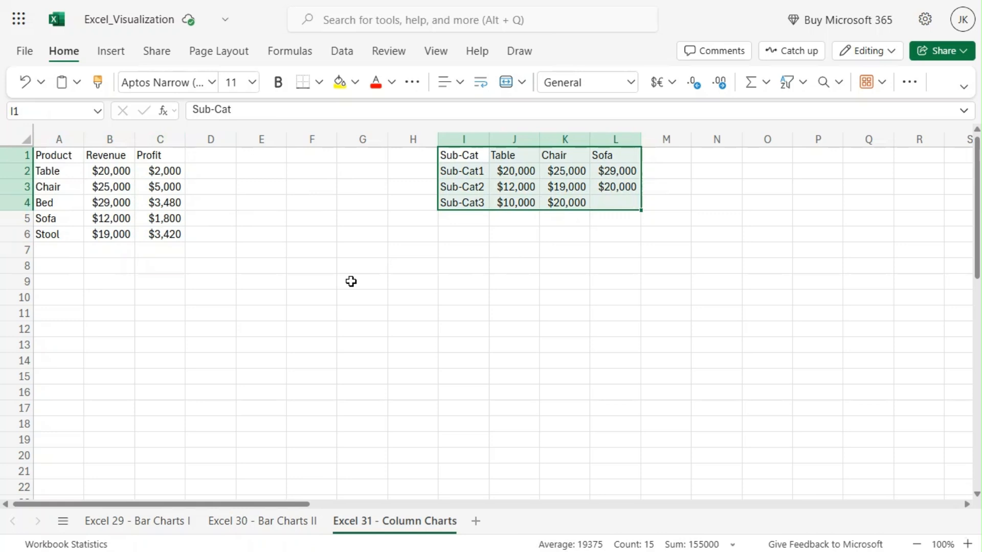
{"action": "left_click", "coordinate": [144, 297]}
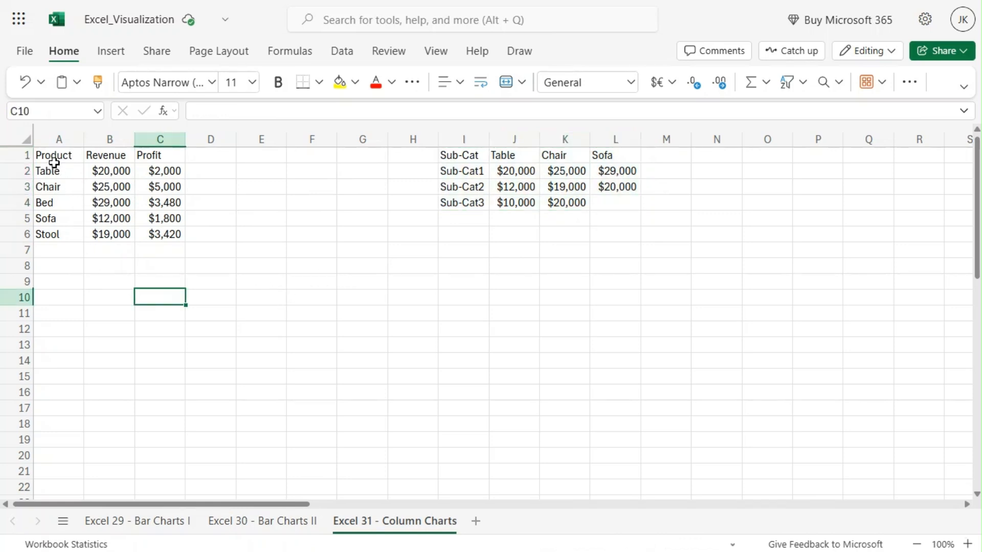
- Insert a clustered column chart from the Product, Revenue and Profit data in A1:C6
{"action": "left_click_drag", "start_coordinate": [51, 158], "coordinate": [155, 232]}
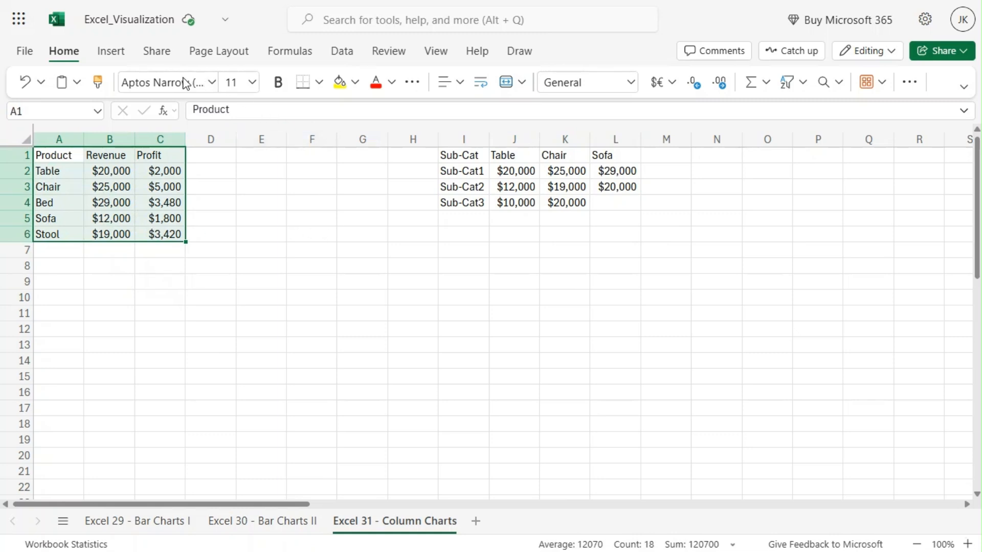
{"action": "left_click", "coordinate": [113, 53]}
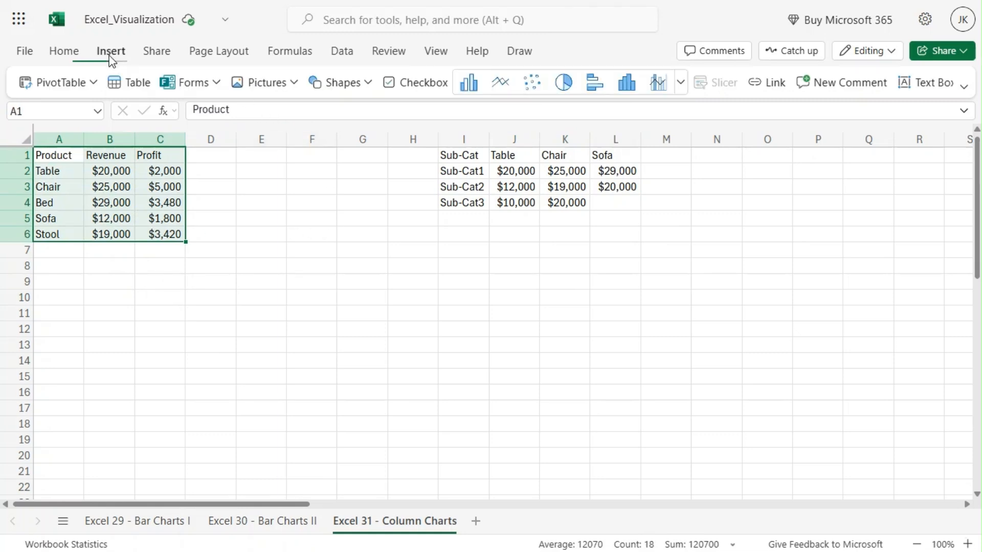
{"action": "left_click", "coordinate": [683, 87]}
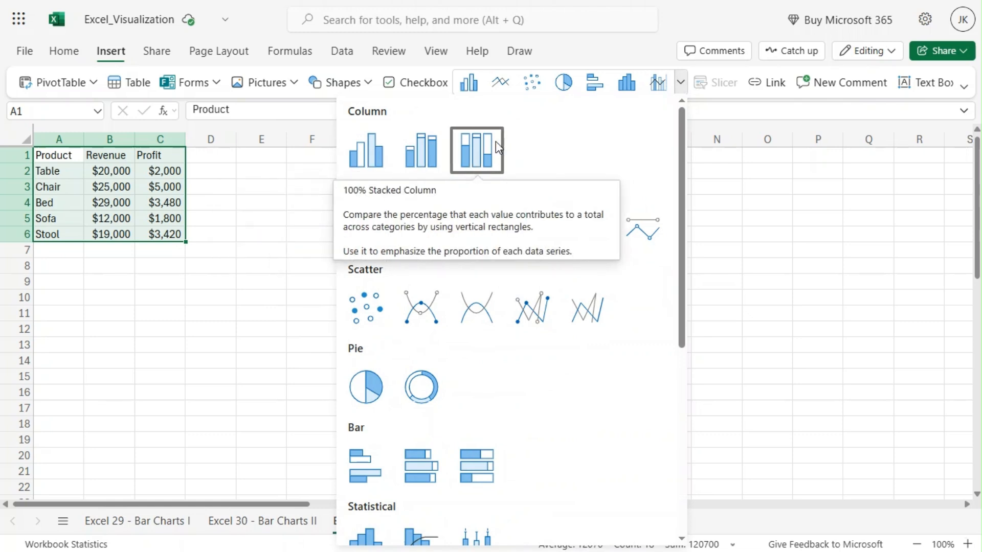
{"action": "left_click", "coordinate": [362, 168]}
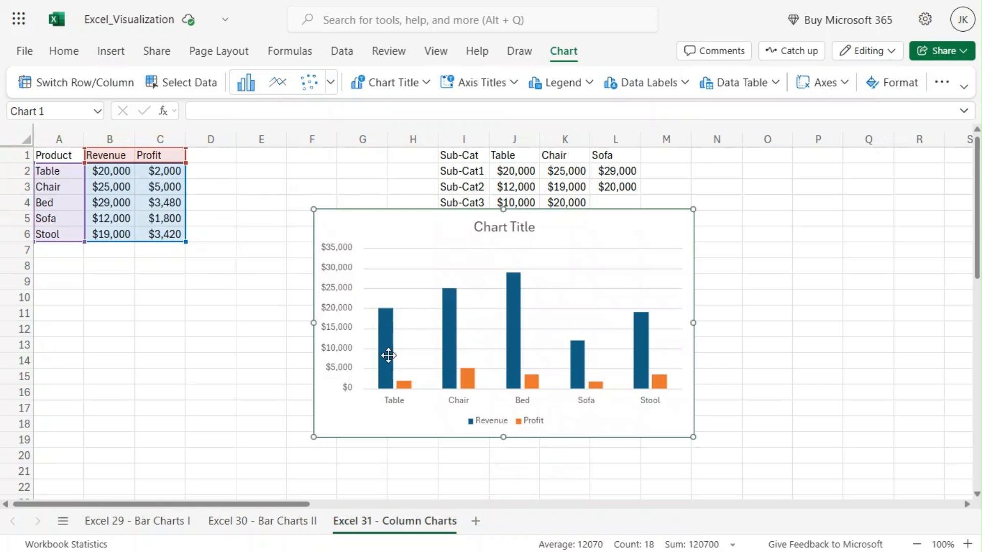
- Open the chart's formatting options and change the Revenue series fill to the purple theme color
{"action": "mouse_move", "coordinate": [392, 377]}
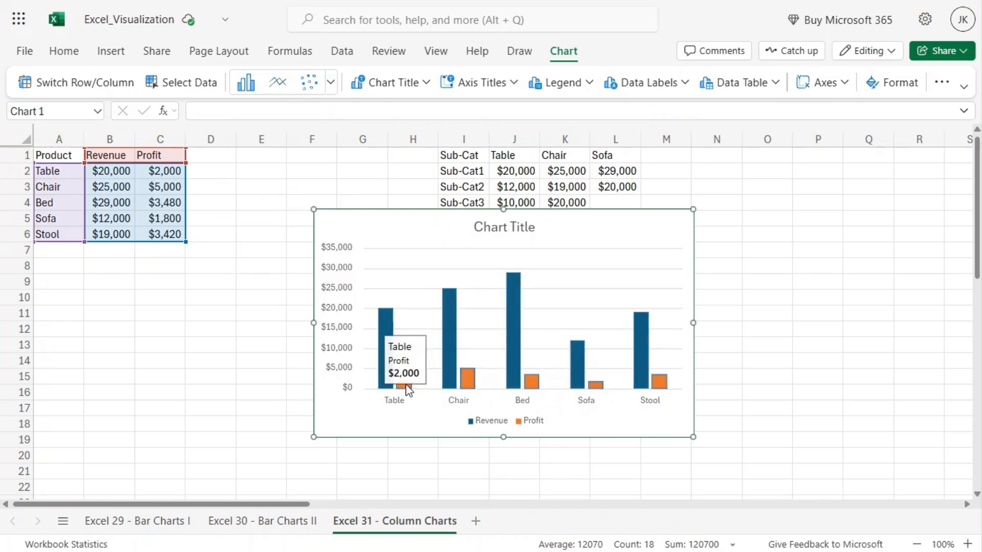
{"action": "mouse_move", "coordinate": [474, 381]}
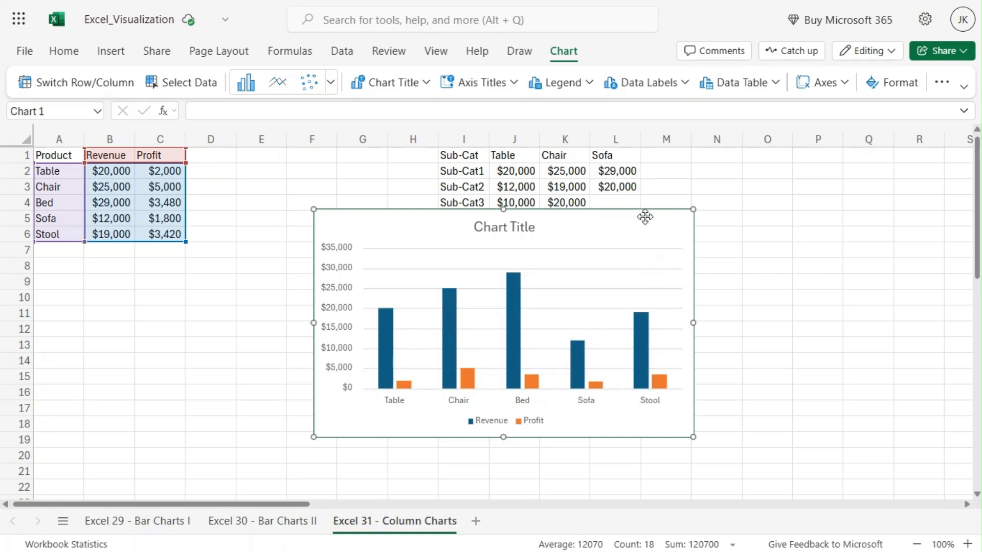
{"action": "left_click", "coordinate": [518, 236]}
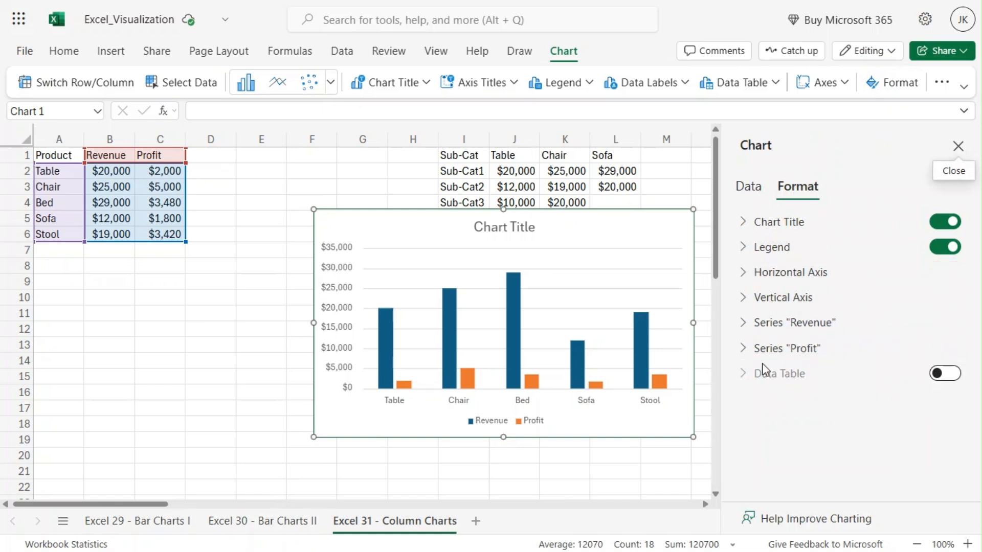
{"action": "left_click", "coordinate": [743, 322]}
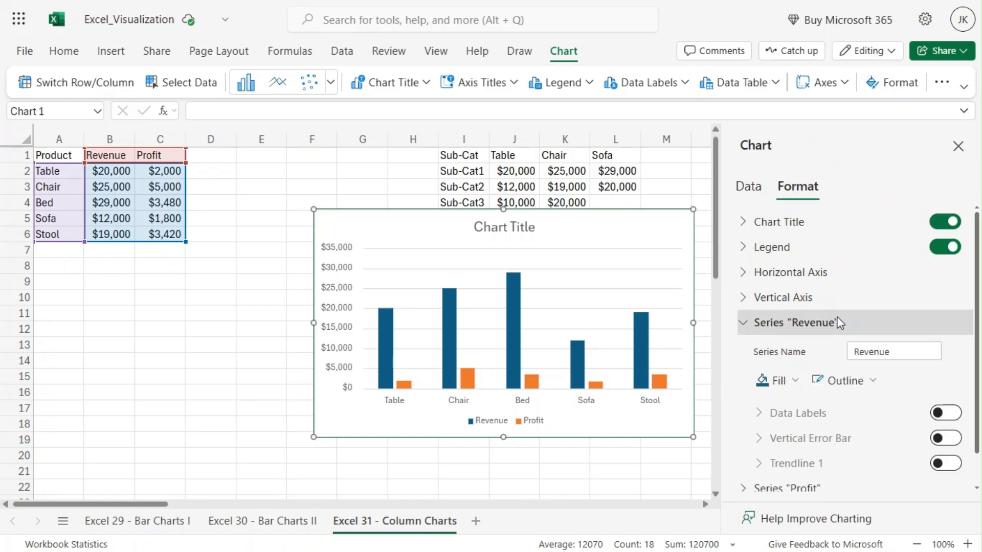
{"action": "scroll", "coordinate": [838, 322], "scroll_direction": "down", "scroll_amount": 1}
{"action": "scroll", "coordinate": [805, 317], "scroll_direction": "up", "scroll_amount": 1}
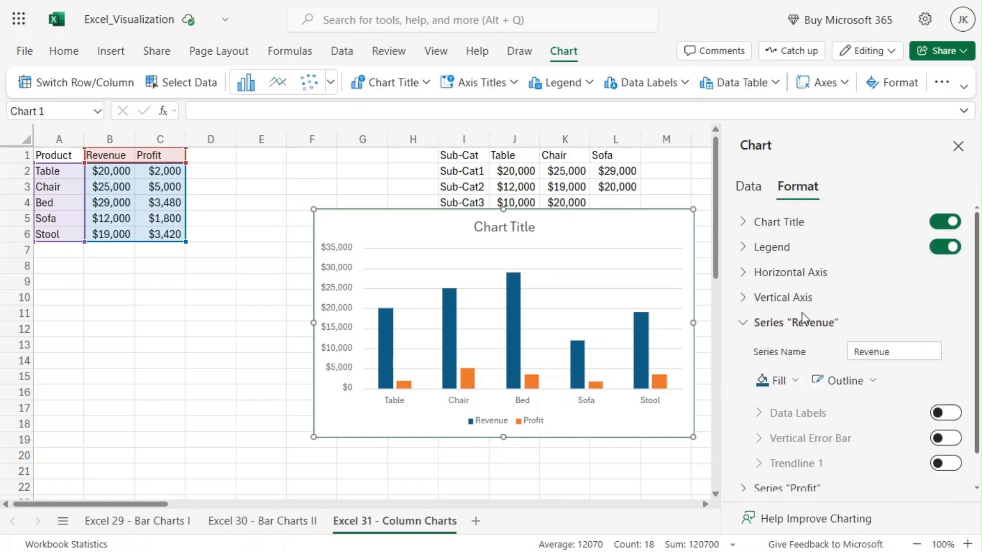
{"action": "left_click", "coordinate": [789, 384]}
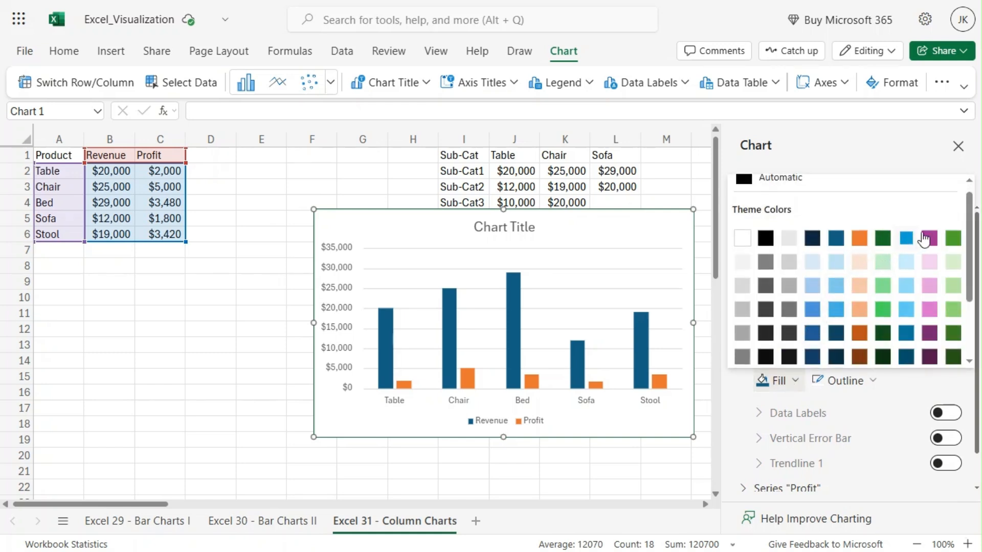
{"action": "left_click", "coordinate": [930, 238]}
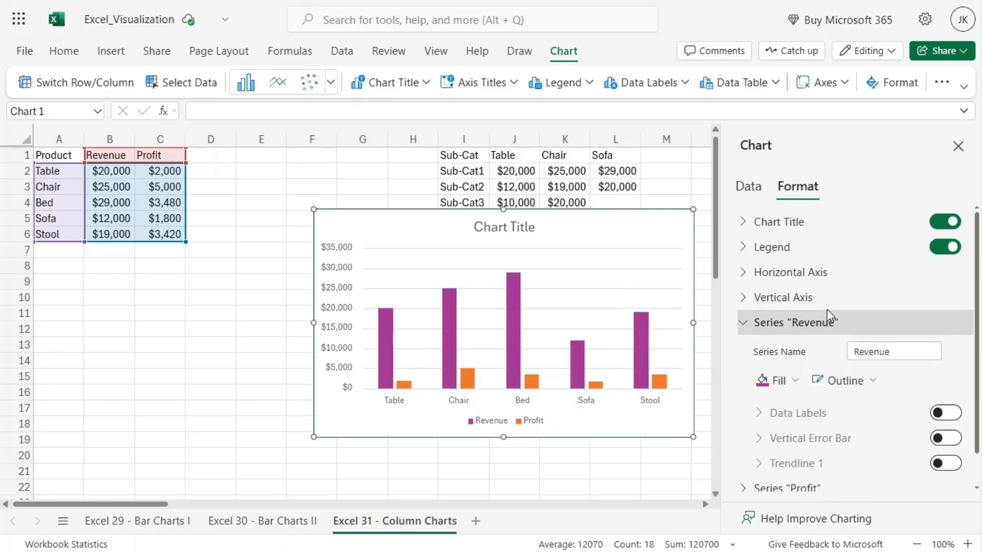
- Turn on data labels for the Revenue series and include the series name and category name in them
{"action": "left_click", "coordinate": [954, 416]}
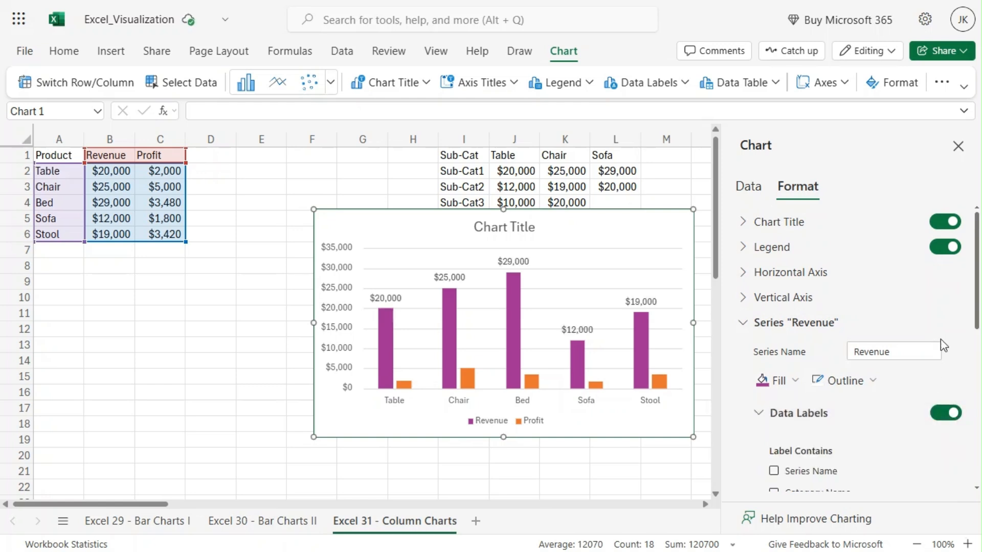
{"action": "scroll", "coordinate": [940, 338], "scroll_direction": "down", "scroll_amount": 2}
{"action": "scroll", "coordinate": [922, 318], "scroll_direction": "down", "scroll_amount": 1}
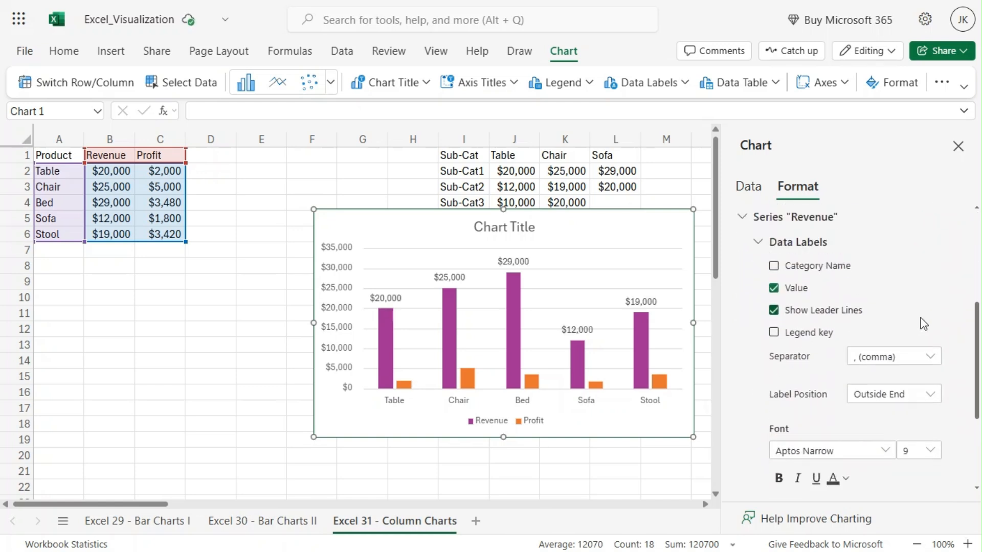
{"action": "scroll", "coordinate": [922, 318], "scroll_direction": "up", "scroll_amount": 1}
{"action": "scroll", "coordinate": [923, 323], "scroll_direction": "down", "scroll_amount": 3}
{"action": "scroll", "coordinate": [923, 324], "scroll_direction": "up", "scroll_amount": 6}
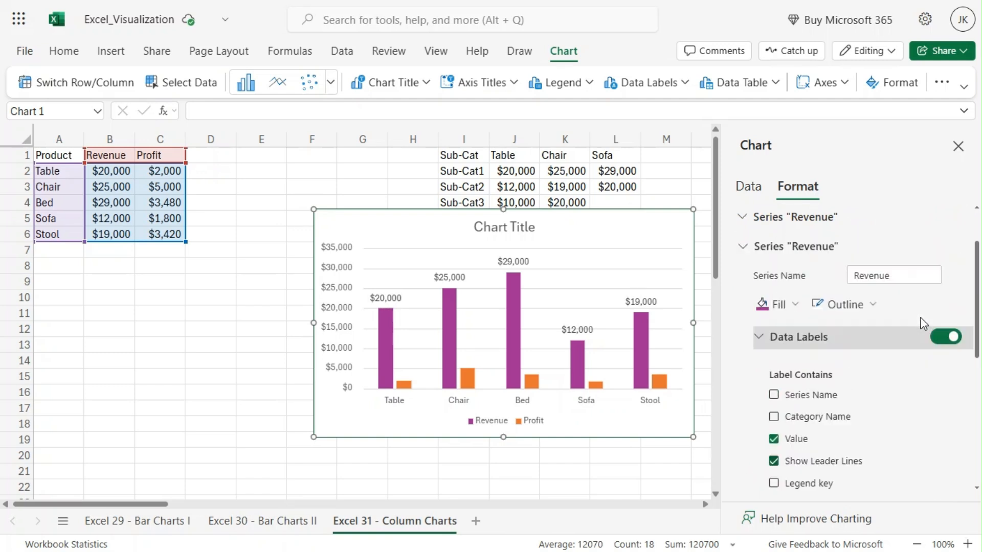
{"action": "scroll", "coordinate": [924, 324], "scroll_direction": "down", "scroll_amount": 3}
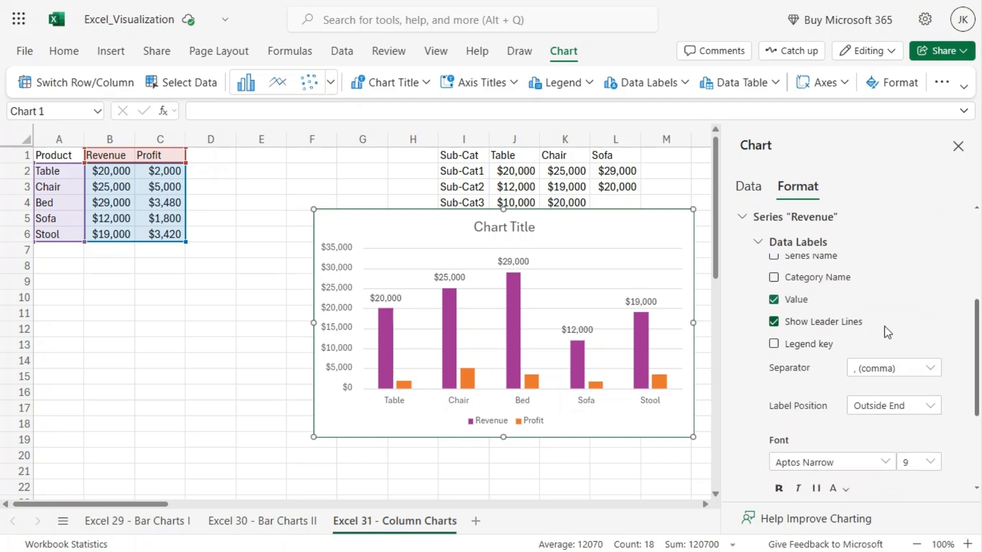
{"action": "scroll", "coordinate": [824, 353], "scroll_direction": "up", "scroll_amount": 2}
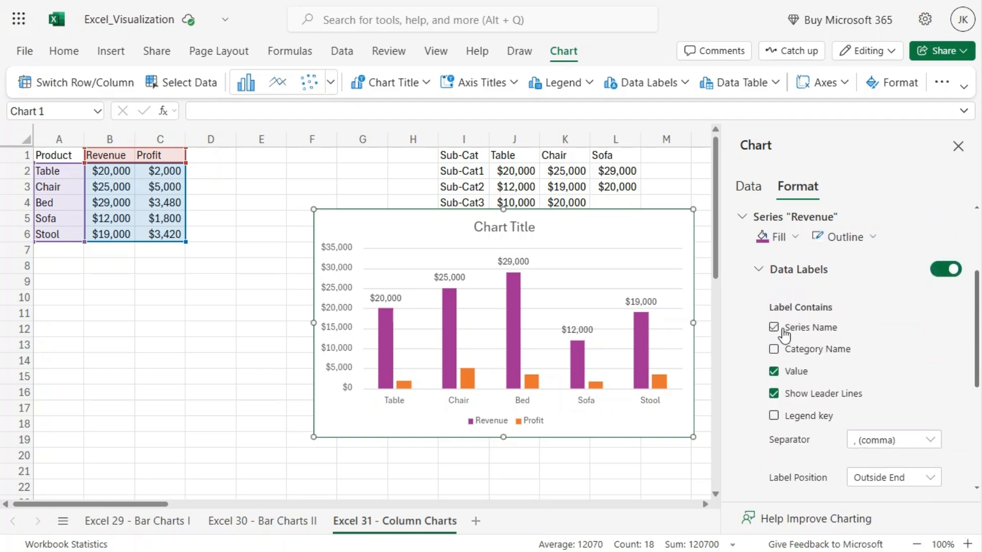
{"action": "left_click", "coordinate": [774, 329]}
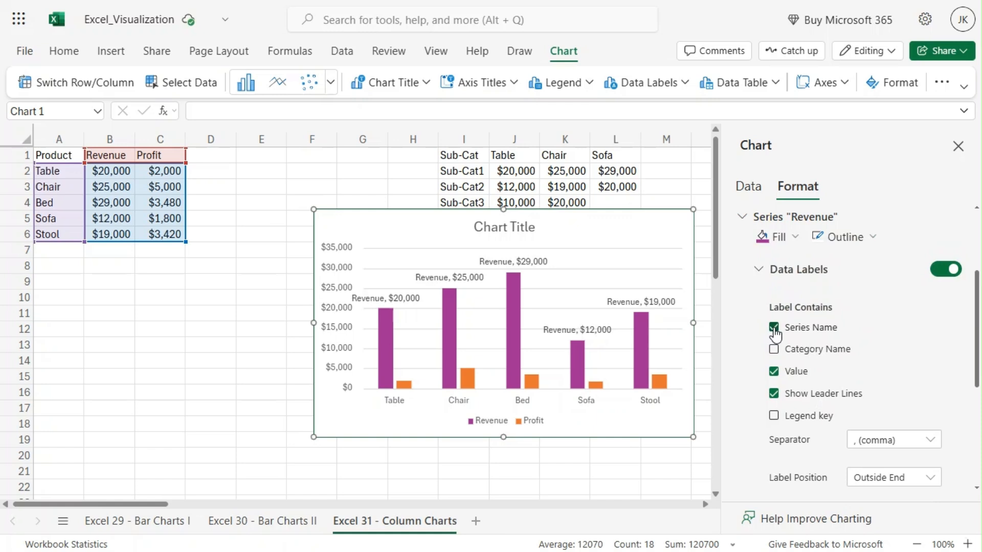
{"action": "left_click", "coordinate": [773, 349]}
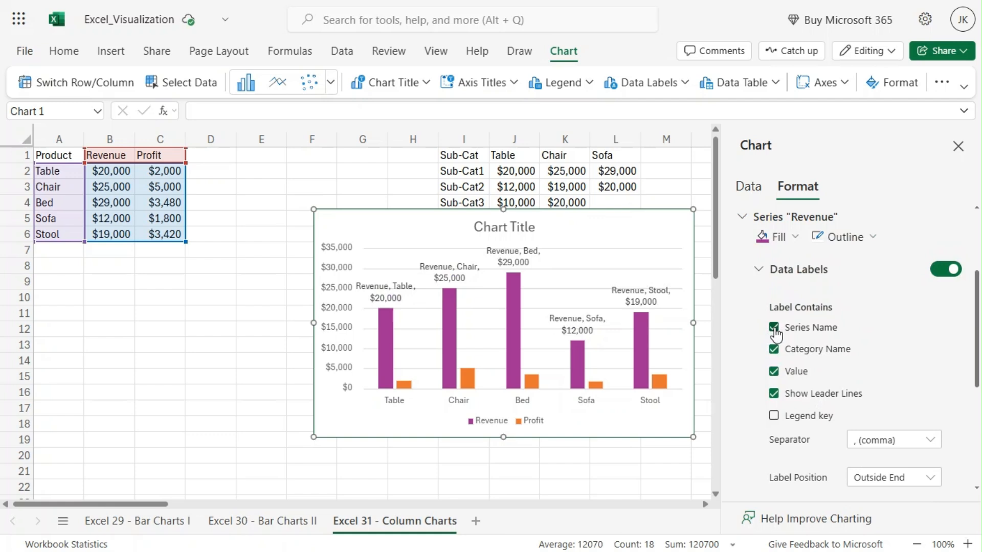
- Try a period as the Revenue data label separator, and switch the separator to New Line
{"action": "left_click", "coordinate": [931, 441]}
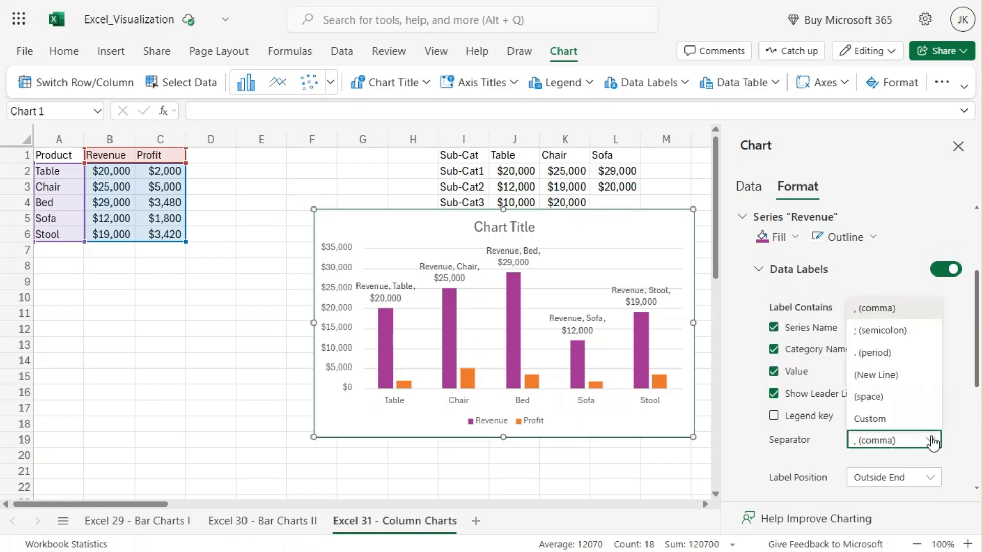
{"action": "left_click", "coordinate": [914, 352]}
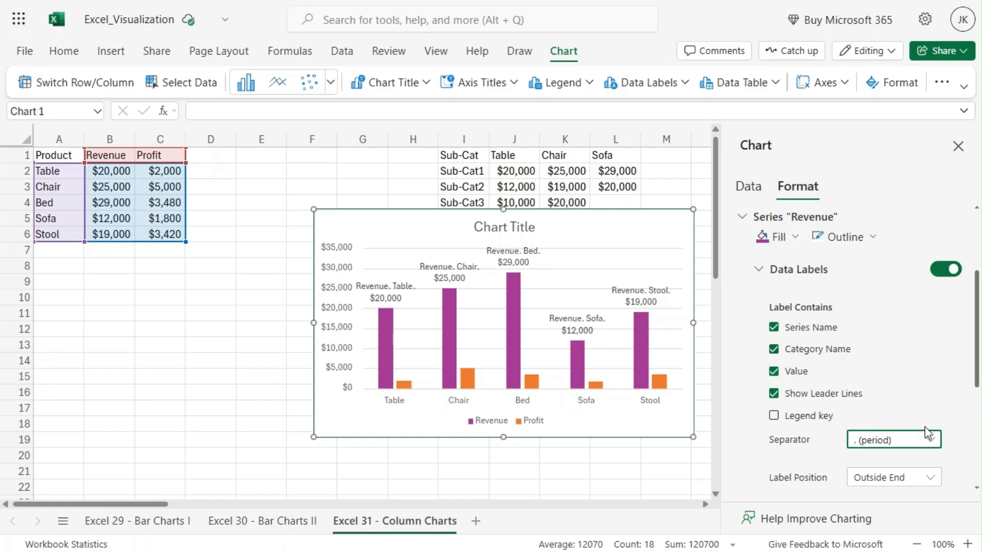
{"action": "left_click", "coordinate": [924, 443]}
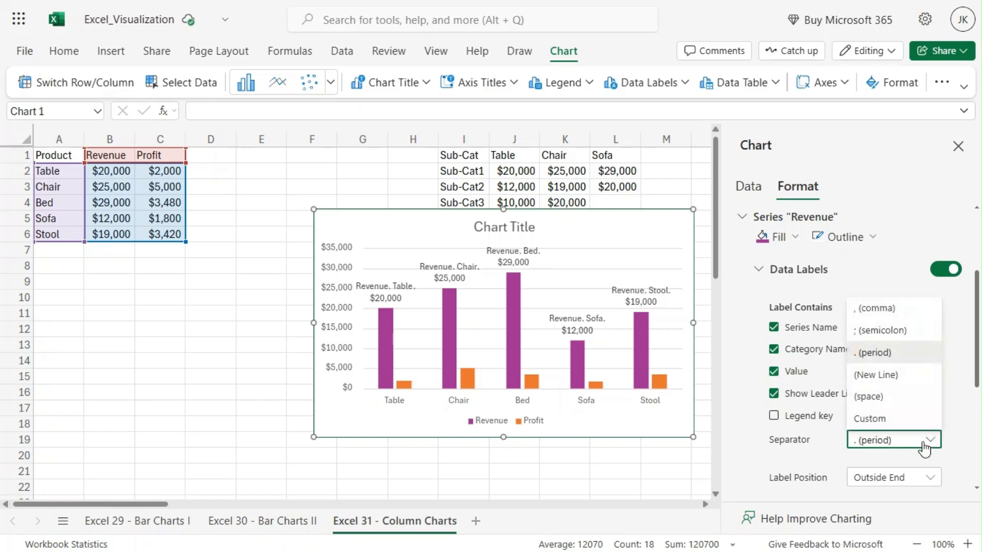
{"action": "left_click", "coordinate": [896, 381]}
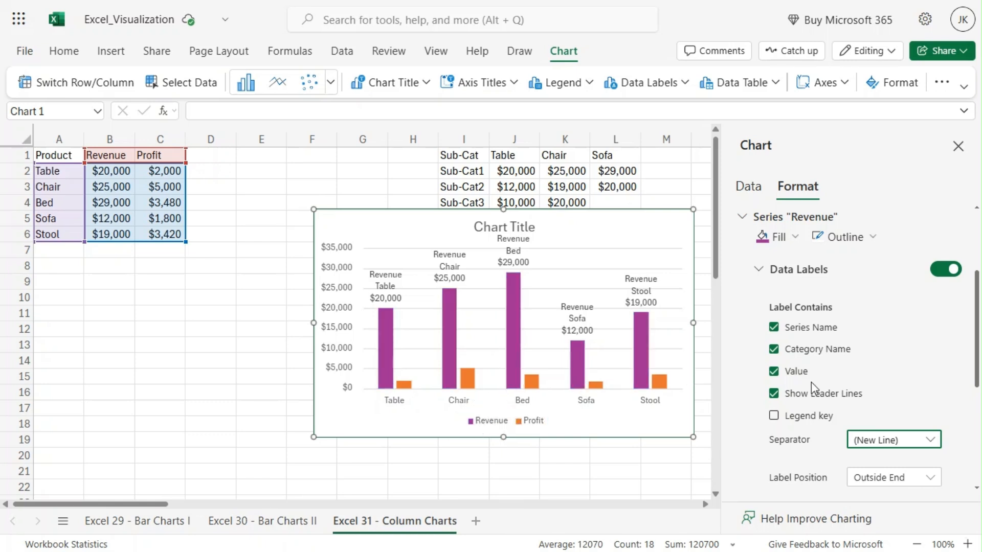
- Remove the series name, category name and value from the Revenue series data labels
{"action": "left_click", "coordinate": [776, 328]}
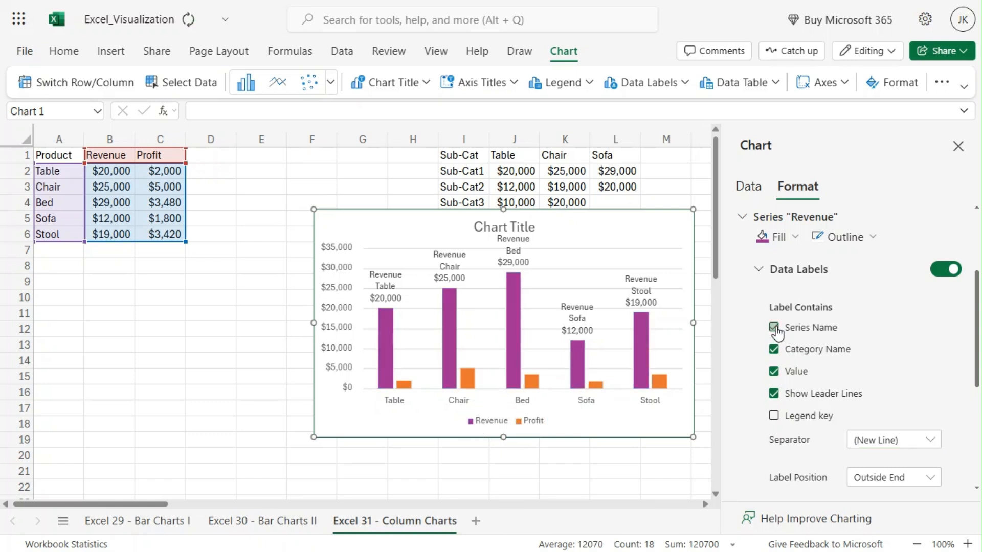
{"action": "left_click", "coordinate": [773, 348]}
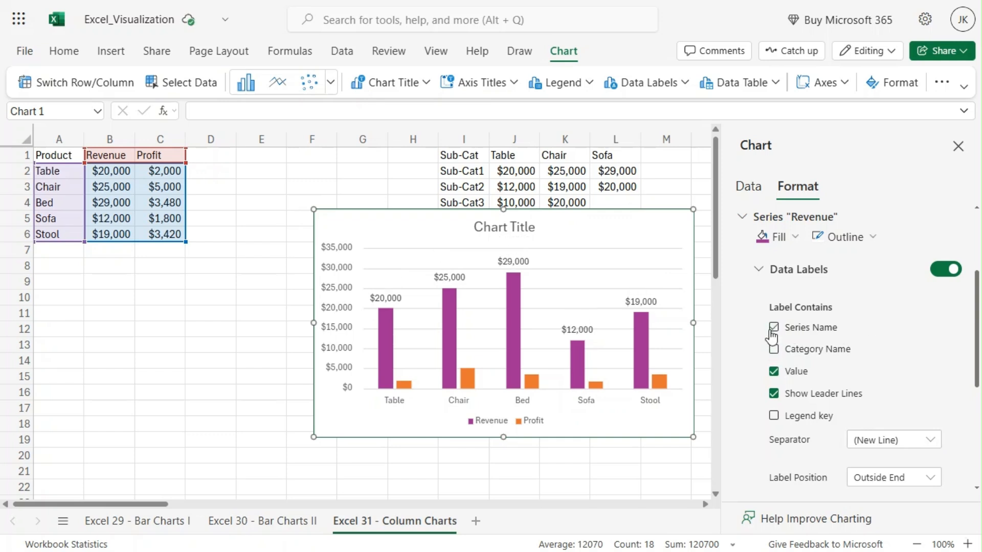
{"action": "left_click", "coordinate": [773, 328]}
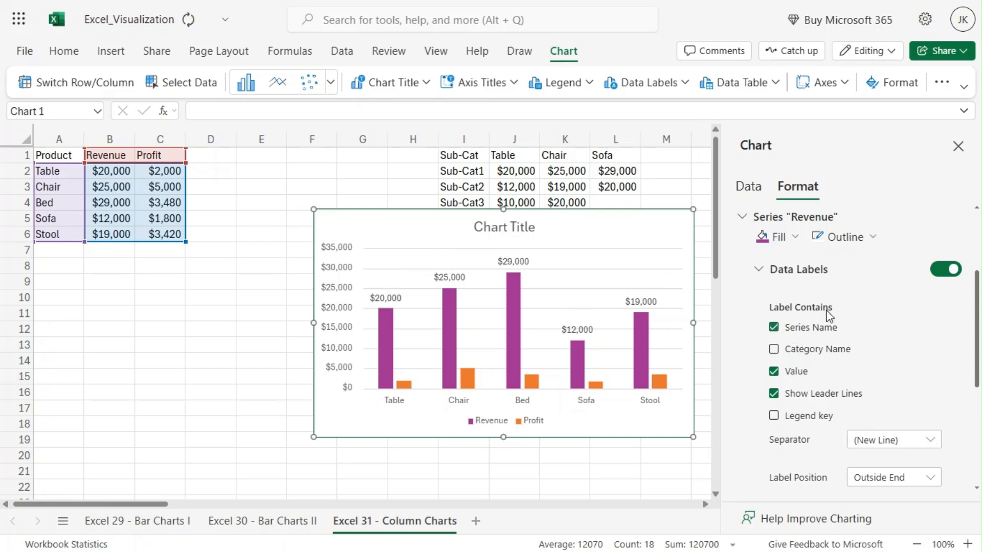
{"action": "left_click", "coordinate": [774, 328]}
{"action": "left_click", "coordinate": [773, 371]}
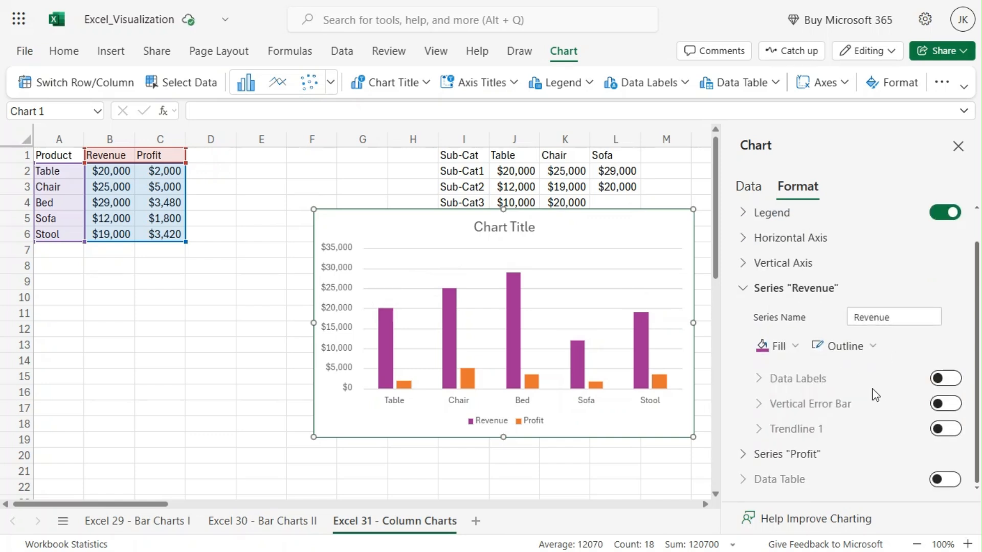
- Give the Revenue series columns an outline in the dark green theme color
{"action": "left_click", "coordinate": [869, 359]}
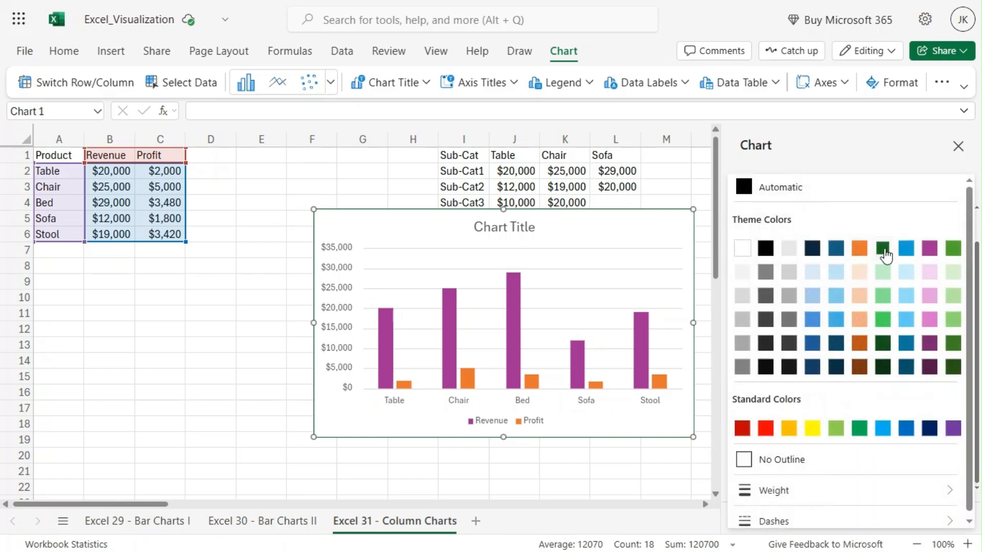
{"action": "left_click", "coordinate": [883, 256]}
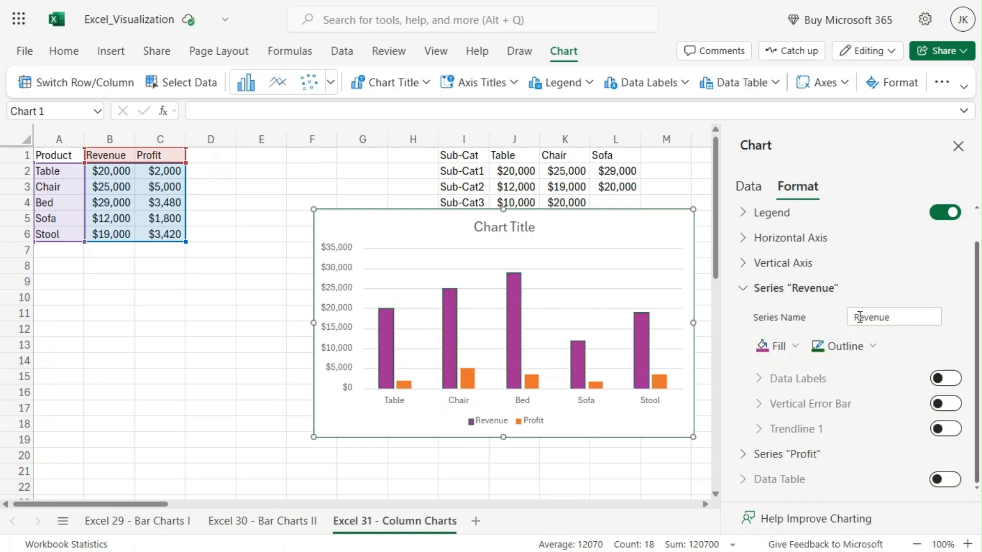
{"action": "left_click", "coordinate": [849, 346]}
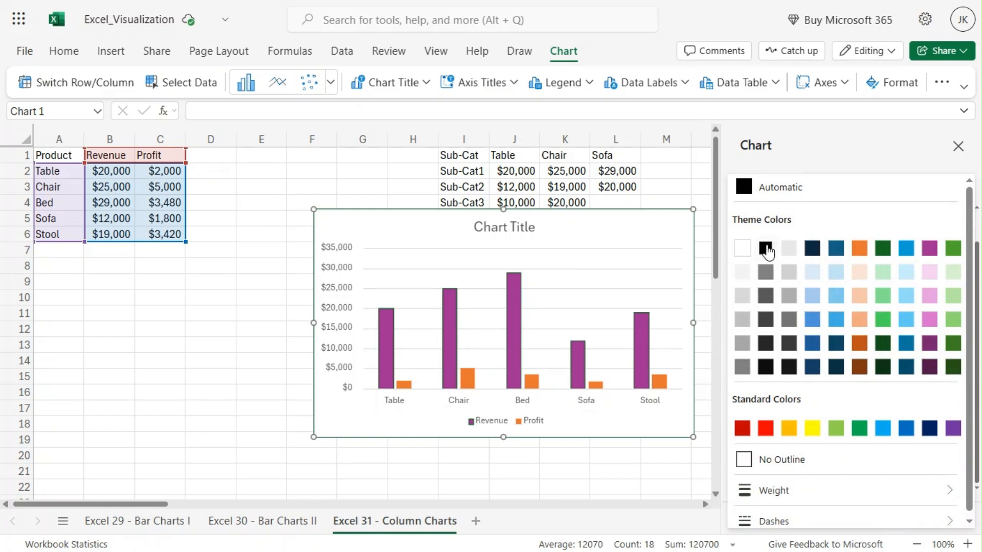
{"action": "left_click", "coordinate": [885, 251]}
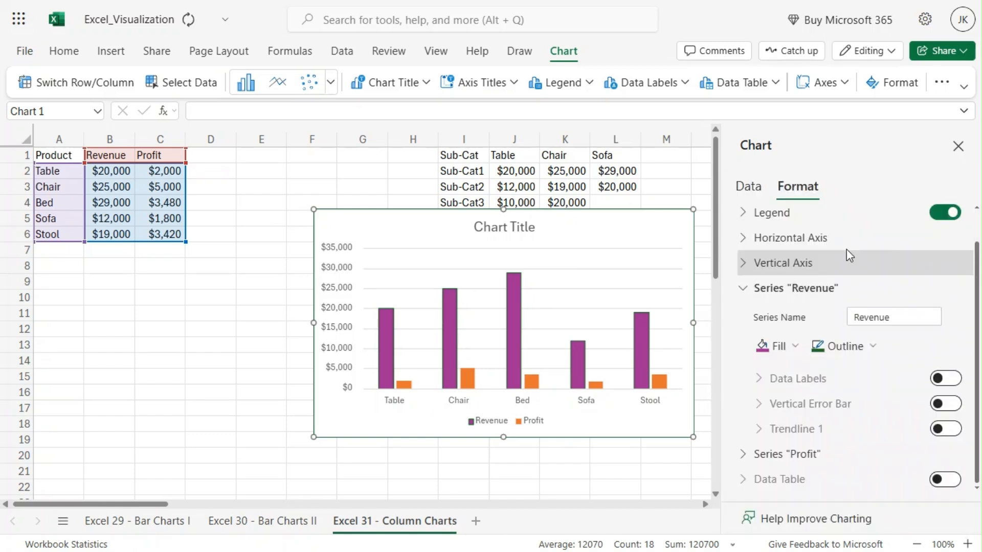
- Set the outline color of the Revenue series columns to black
{"action": "left_click", "coordinate": [834, 352]}
{"action": "left_click", "coordinate": [763, 250]}
- Set the outline color of the Revenue series columns to white
{"action": "left_click", "coordinate": [864, 351]}
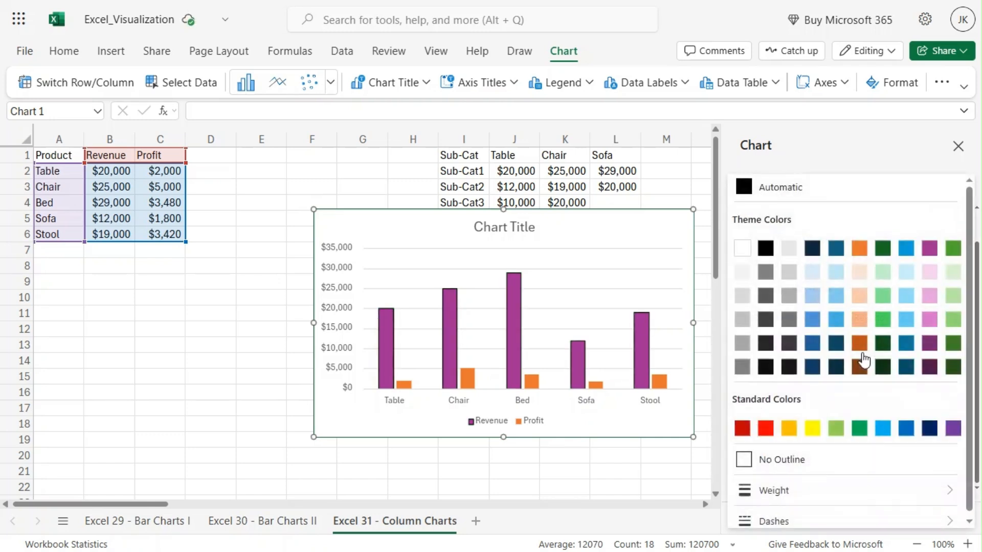
{"action": "left_click", "coordinate": [744, 249]}
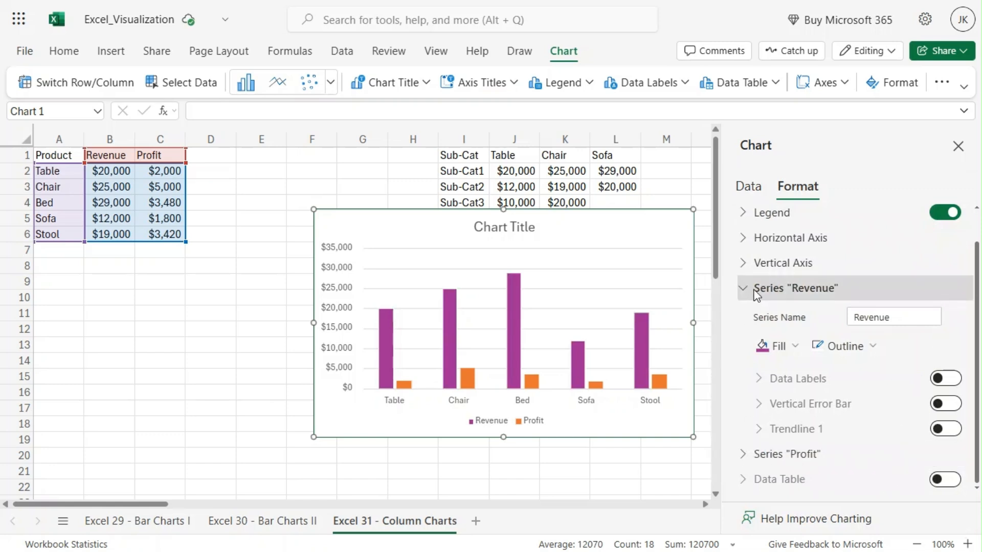
{"action": "left_click", "coordinate": [741, 293]}
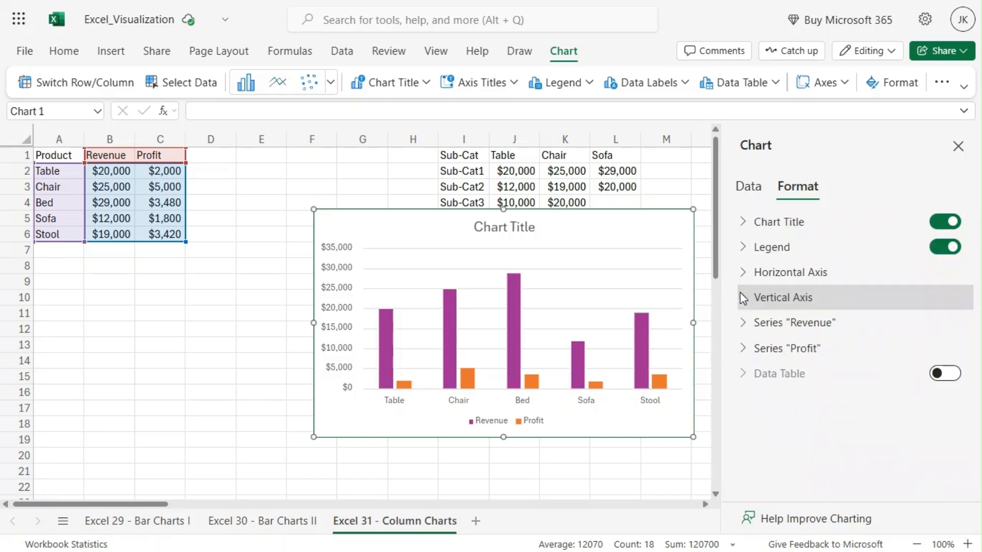
- Try a linear trendline on the Profit series, and turn it off again
{"action": "left_click", "coordinate": [741, 348]}
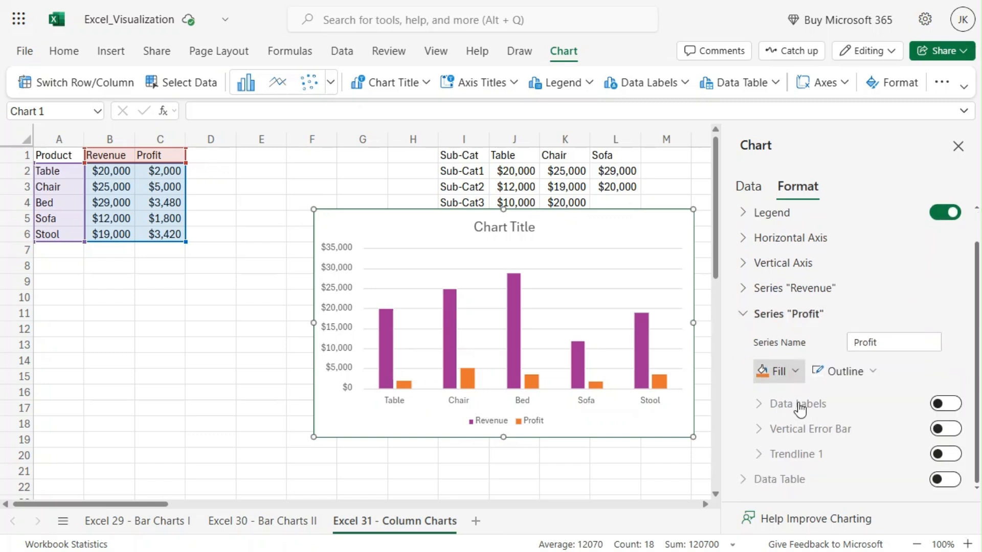
{"action": "left_click", "coordinate": [952, 455]}
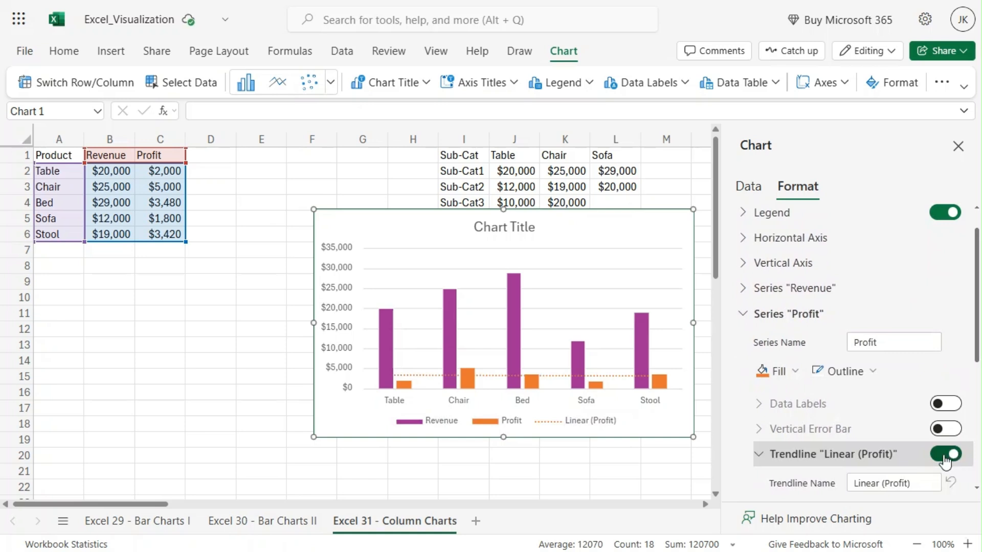
{"action": "left_click", "coordinate": [951, 455]}
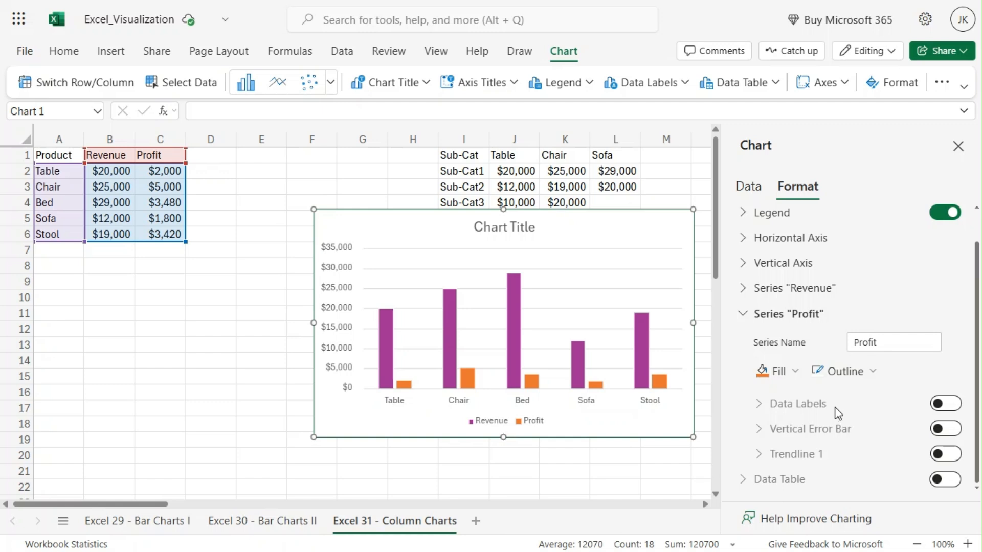
- Hide the chart legend and turn it back on
{"action": "scroll", "coordinate": [836, 358], "scroll_direction": "up", "scroll_amount": 1}
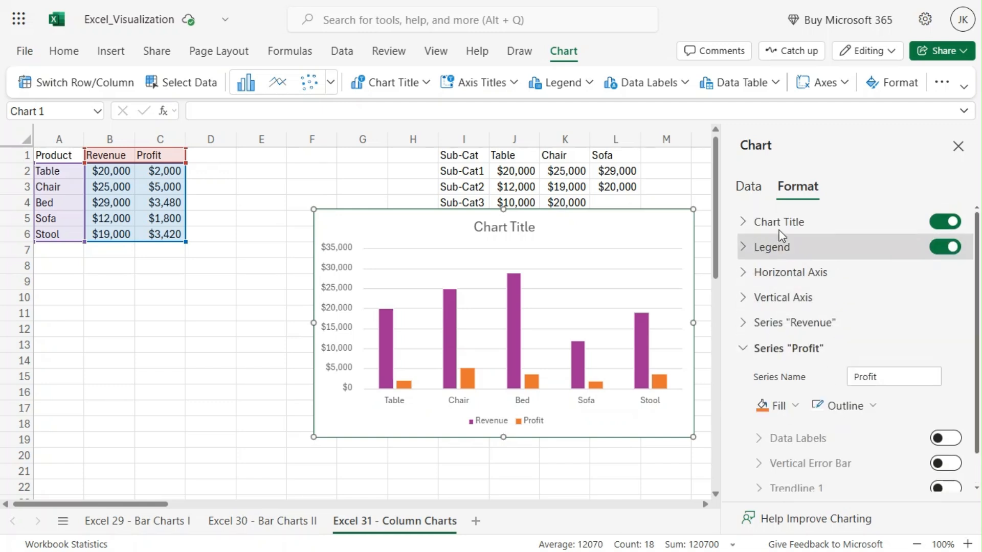
{"action": "left_click", "coordinate": [944, 248]}
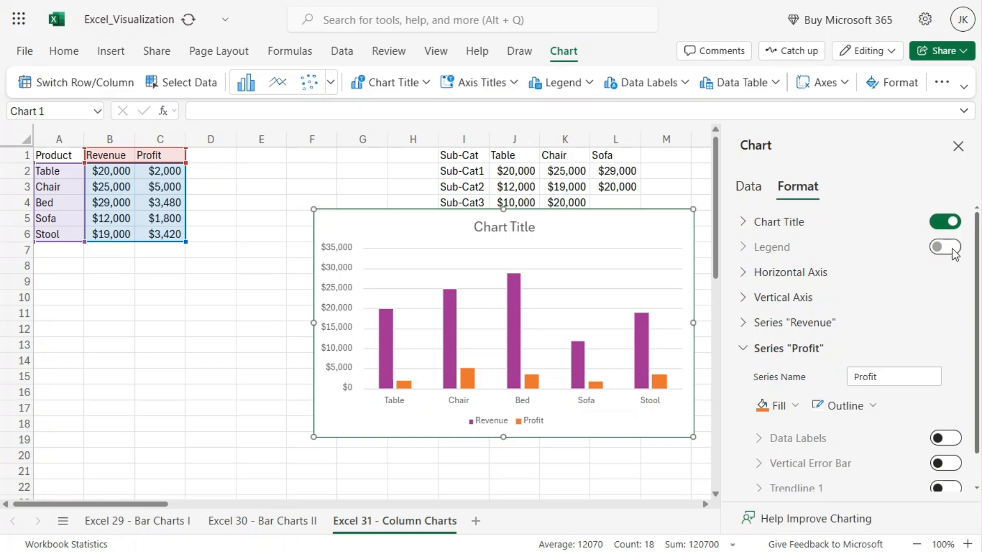
{"action": "left_click", "coordinate": [952, 250]}
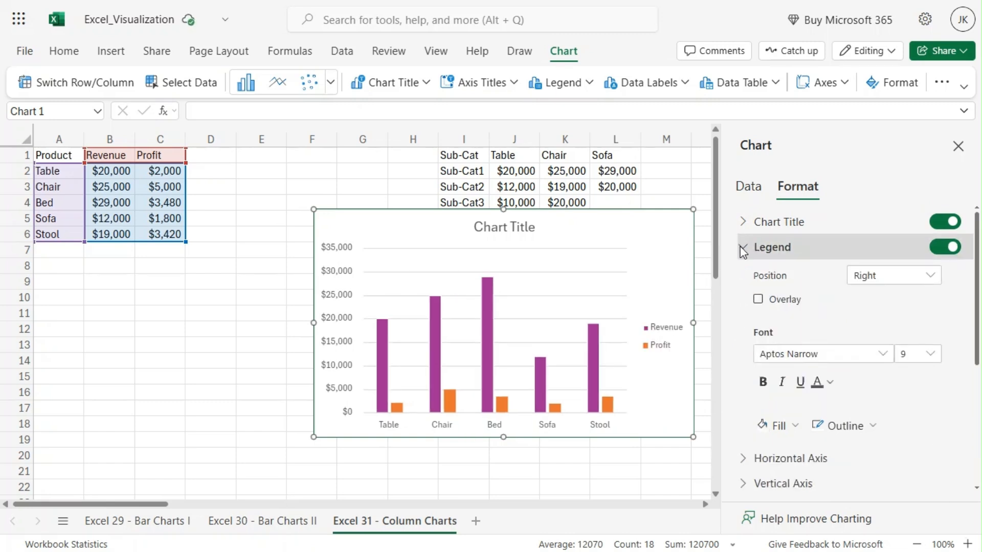
- Try the legend positions Top, Bottom, Left and Top Right on the chart
{"action": "left_click", "coordinate": [886, 277]}
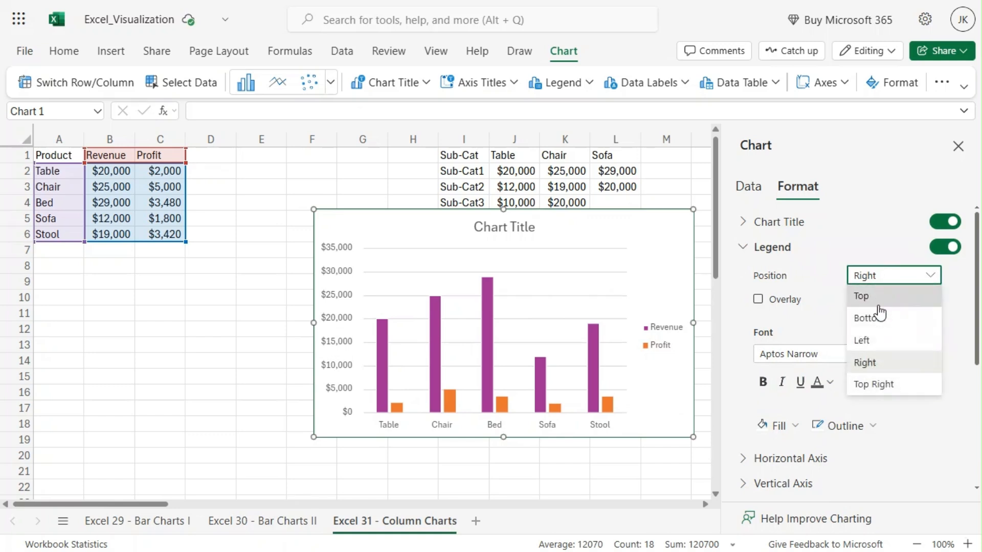
{"action": "left_click", "coordinate": [882, 296]}
{"action": "left_click", "coordinate": [881, 278]}
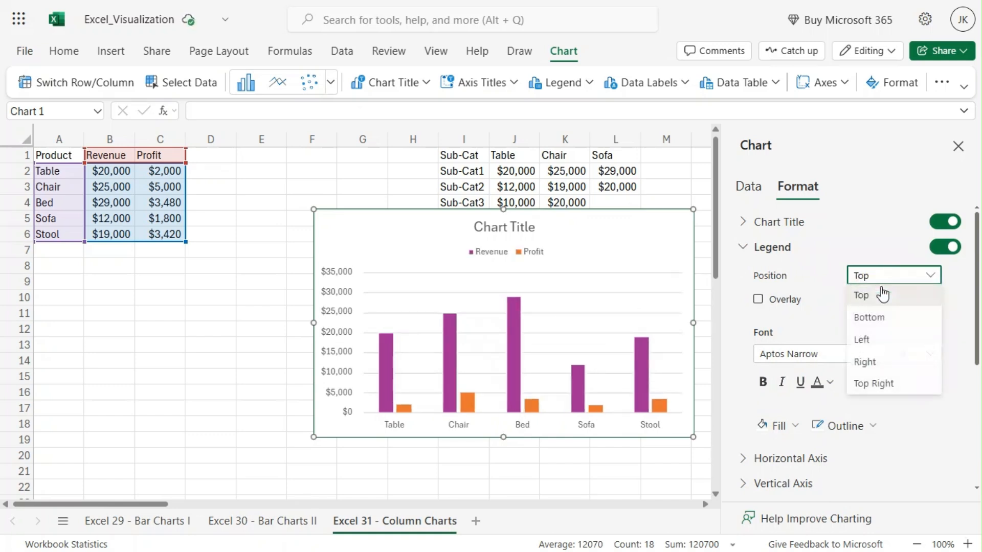
{"action": "left_click", "coordinate": [882, 317]}
{"action": "left_click", "coordinate": [896, 276]}
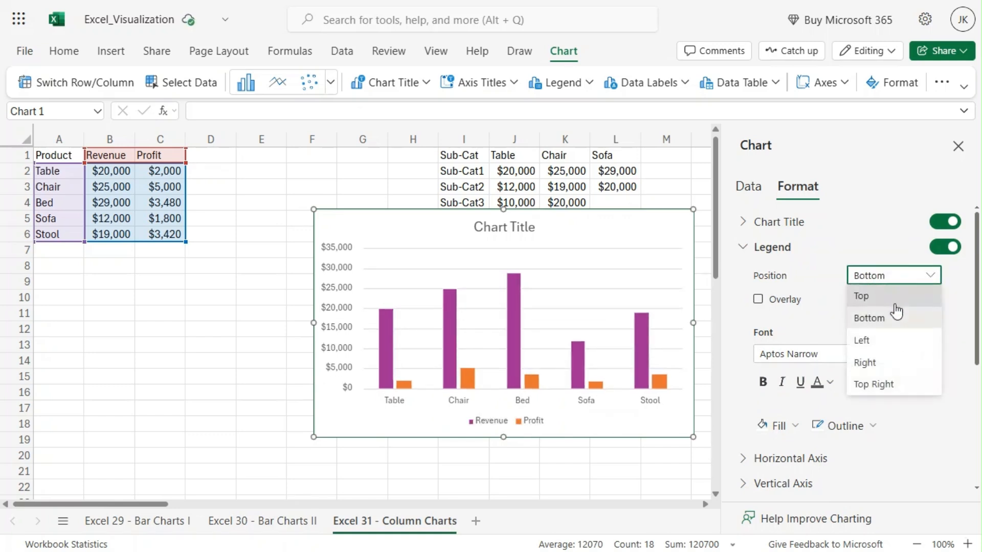
{"action": "left_click", "coordinate": [886, 341]}
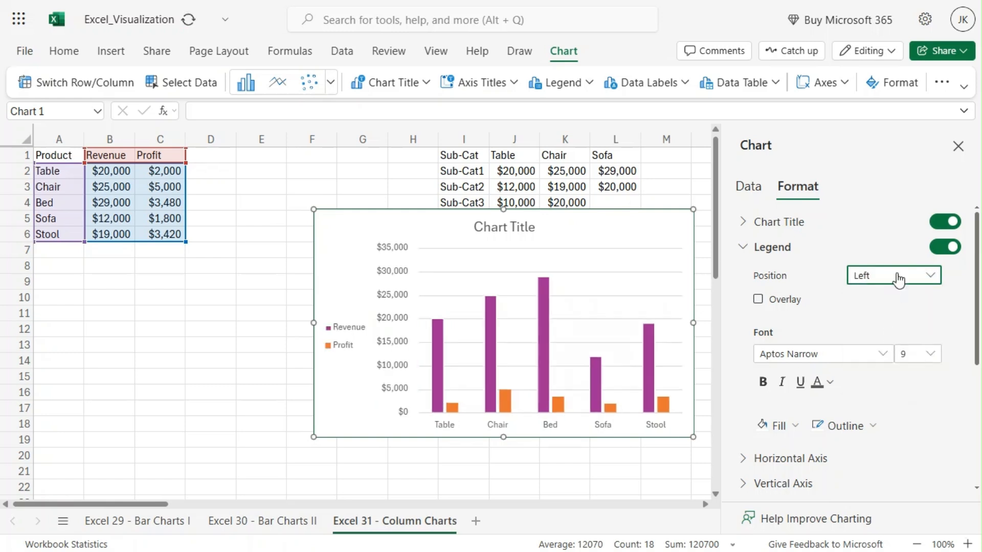
{"action": "left_click", "coordinate": [896, 278]}
{"action": "left_click", "coordinate": [875, 384]}
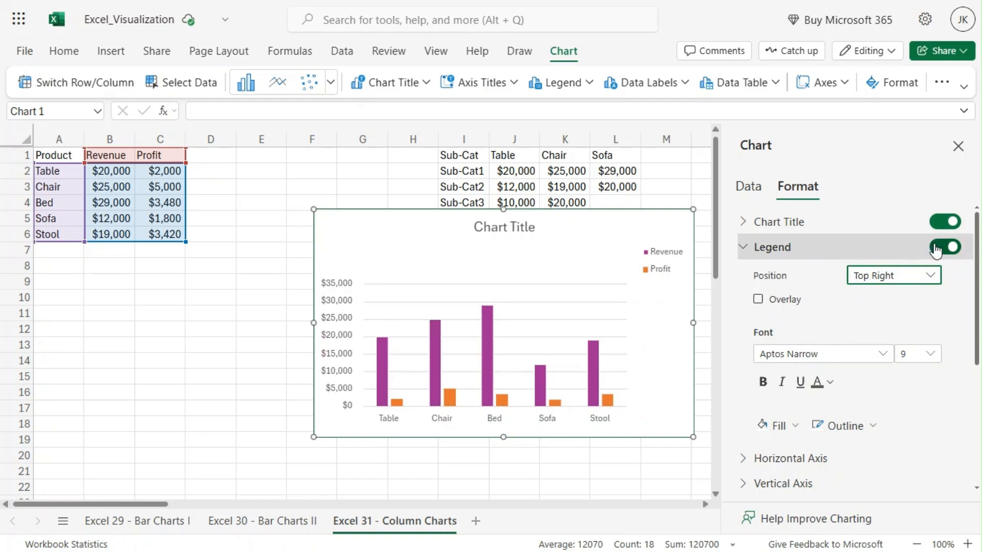
{"action": "left_click", "coordinate": [758, 250]}
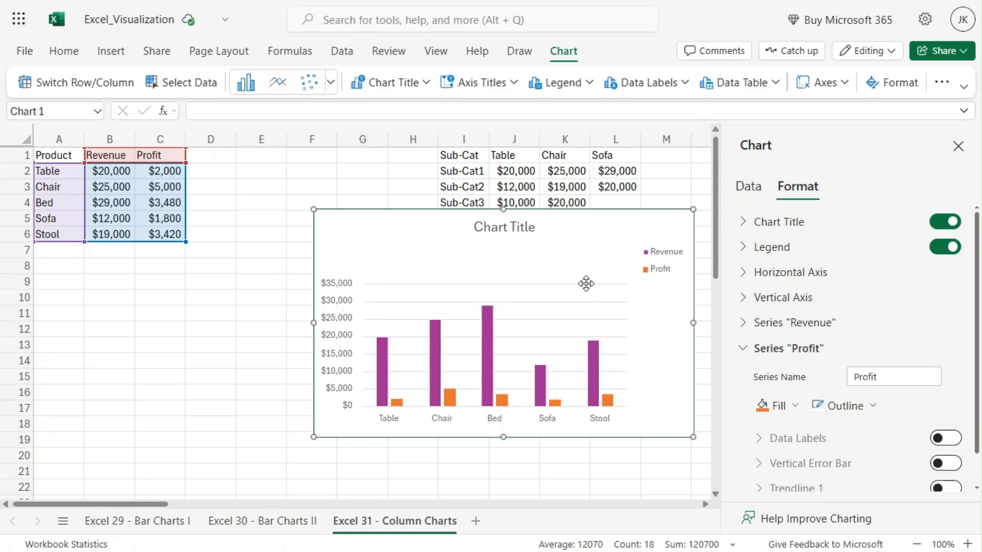
- Set the legend position to Bottom
{"action": "left_click", "coordinate": [743, 246]}
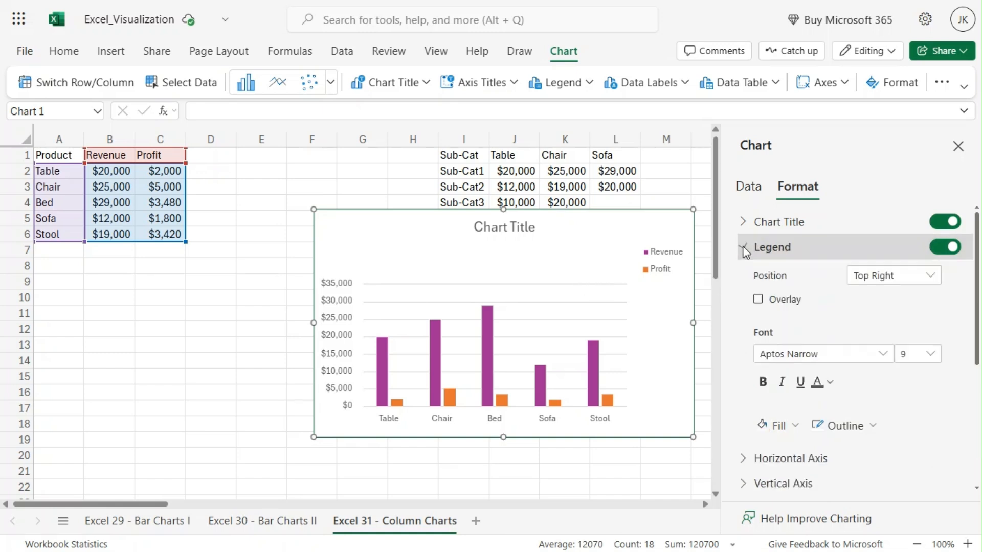
{"action": "left_click", "coordinate": [891, 276]}
{"action": "left_click", "coordinate": [884, 318]}
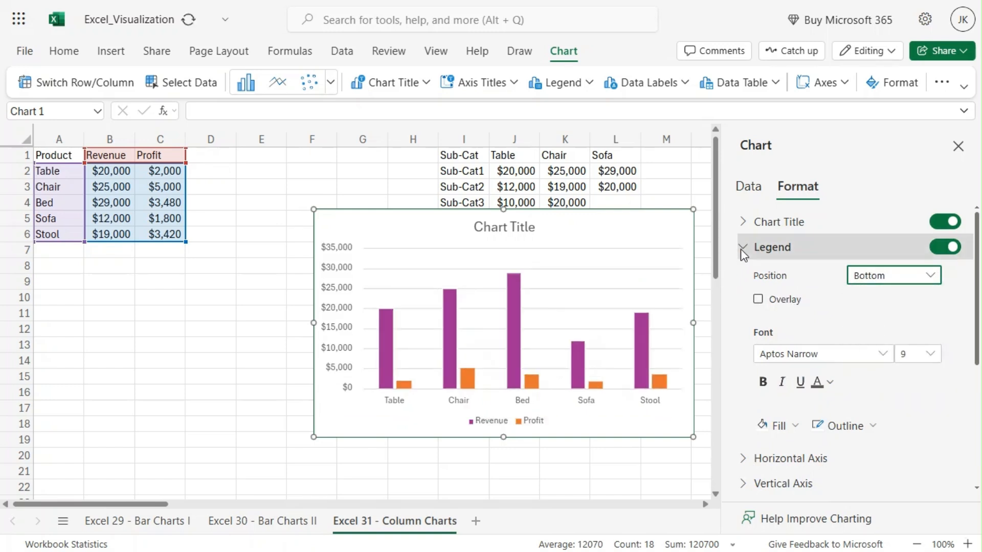
{"action": "left_click", "coordinate": [743, 248]}
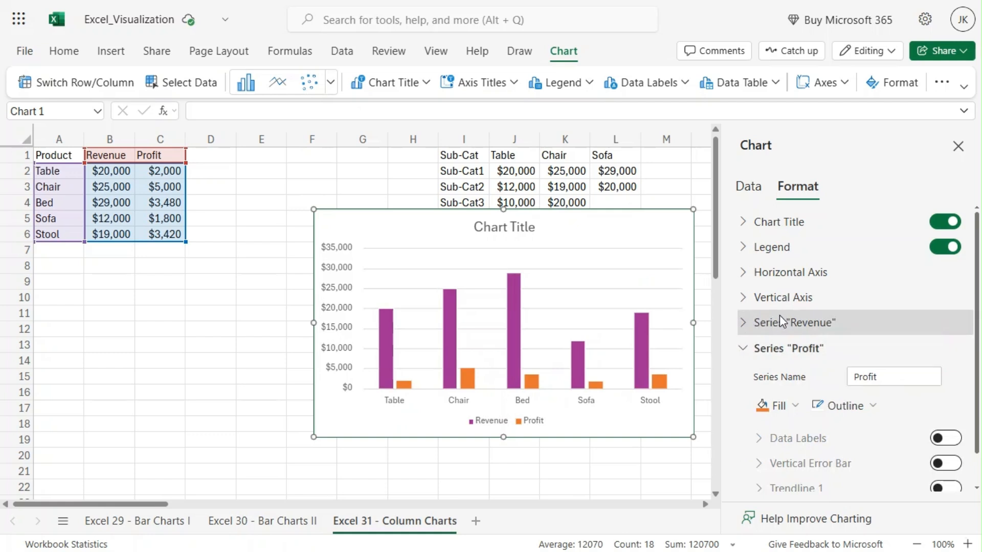
- Hide the chart's vertical axis and display it again
{"action": "scroll", "coordinate": [780, 327], "scroll_direction": "down", "scroll_amount": 1}
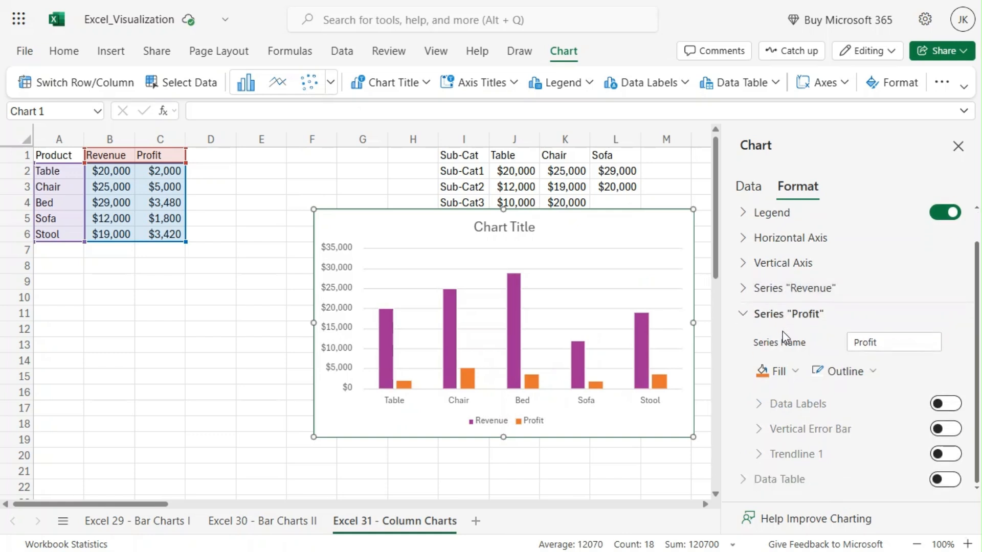
{"action": "left_click", "coordinate": [743, 313]}
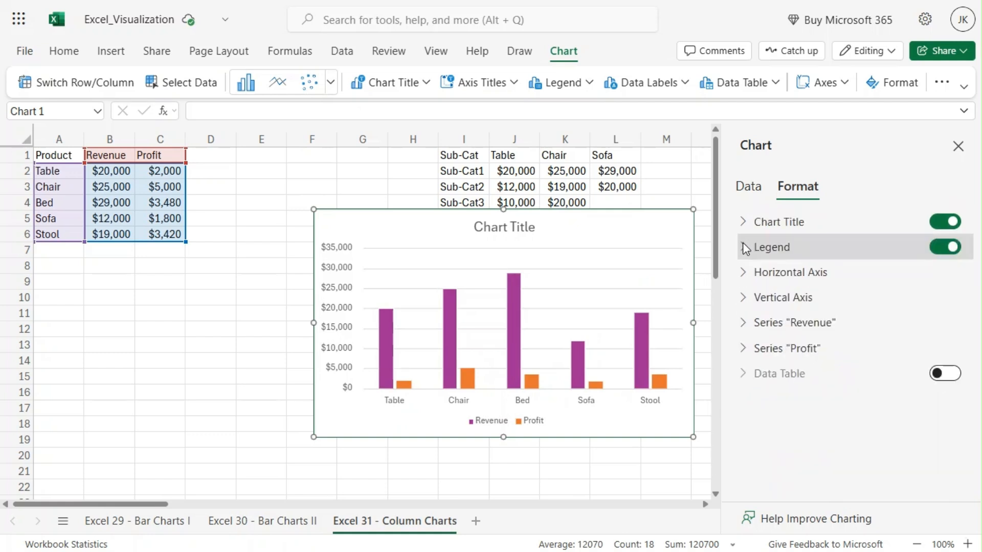
{"action": "left_click", "coordinate": [744, 299]}
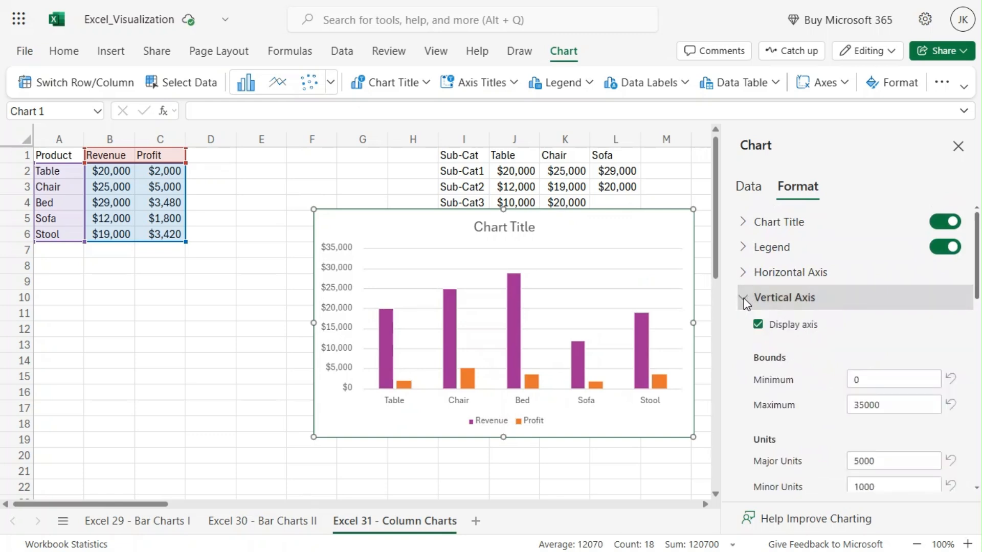
{"action": "left_click", "coordinate": [759, 326]}
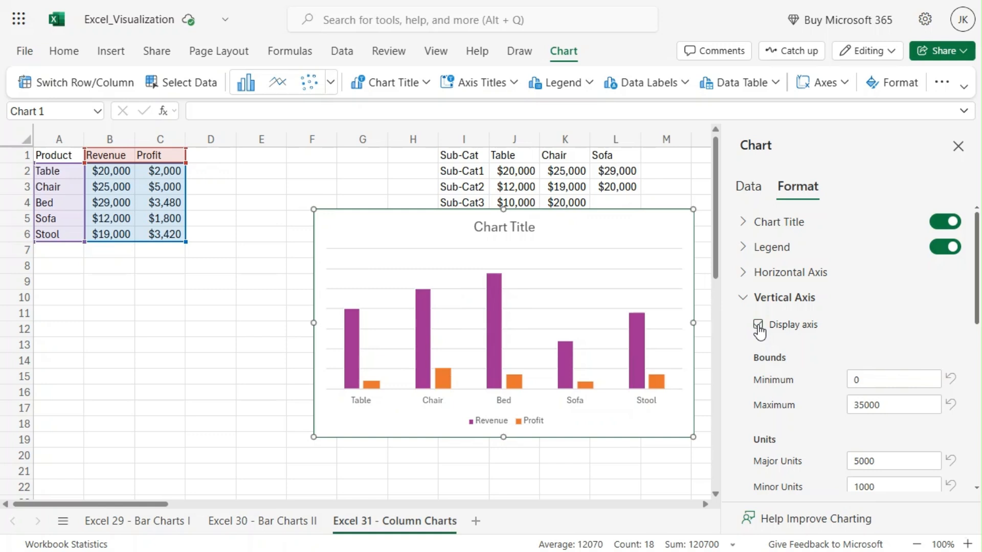
{"action": "left_click", "coordinate": [758, 325]}
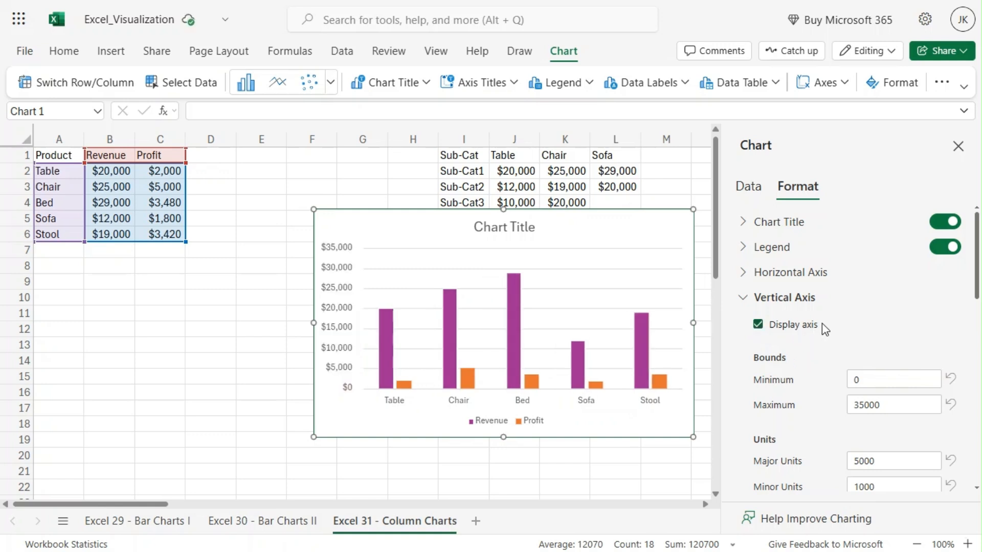
- Examine the vertical axis settings for bounds, units, tick marks, scale, labels, number format and gridlines
{"action": "scroll", "coordinate": [821, 327], "scroll_direction": "down", "scroll_amount": 3}
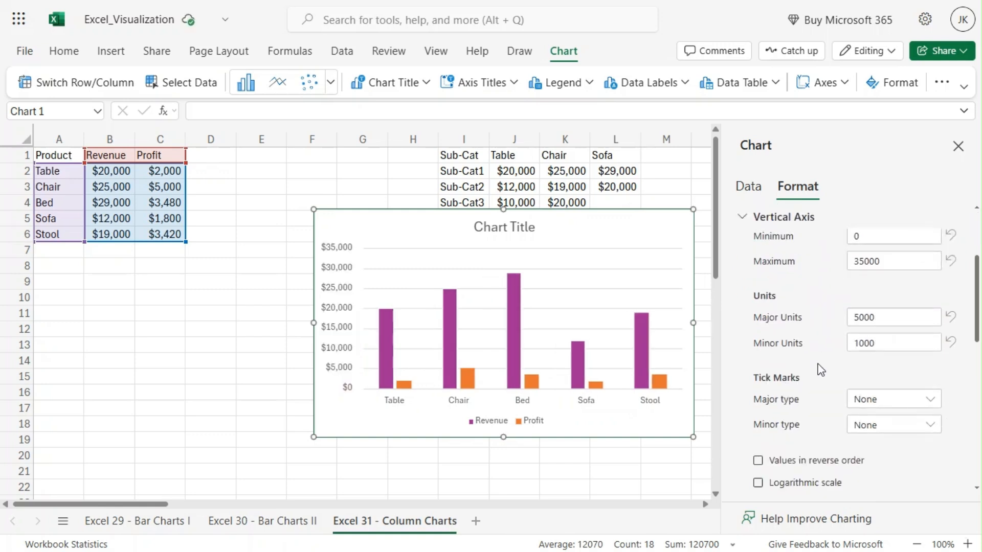
{"action": "scroll", "coordinate": [818, 365], "scroll_direction": "down", "scroll_amount": 4}
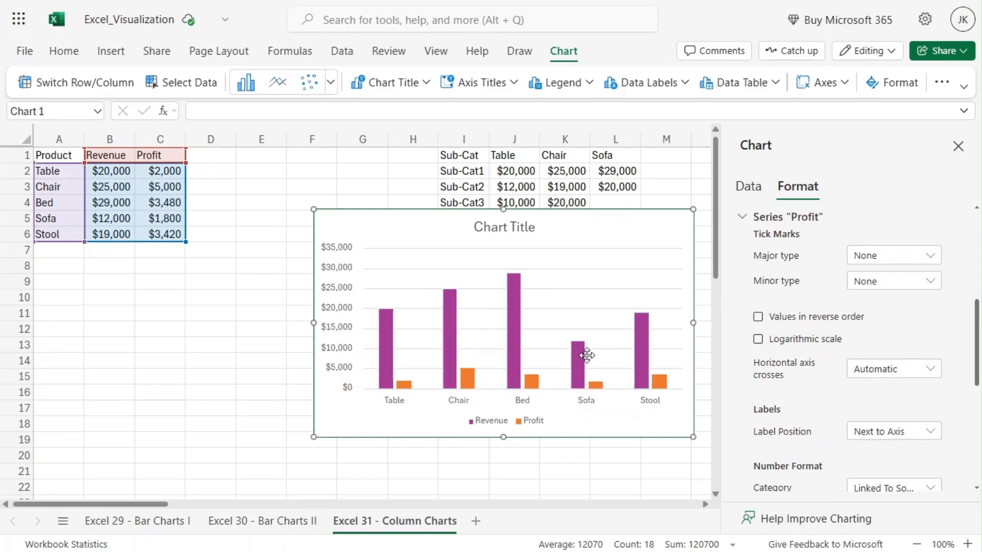
{"action": "left_click", "coordinate": [801, 317]}
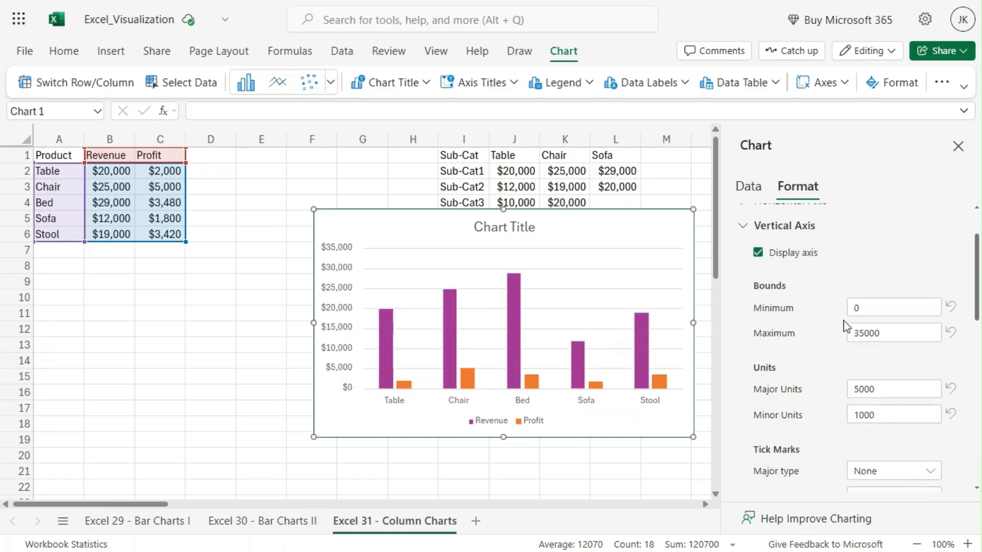
{"action": "scroll", "coordinate": [799, 353], "scroll_direction": "down", "scroll_amount": 2}
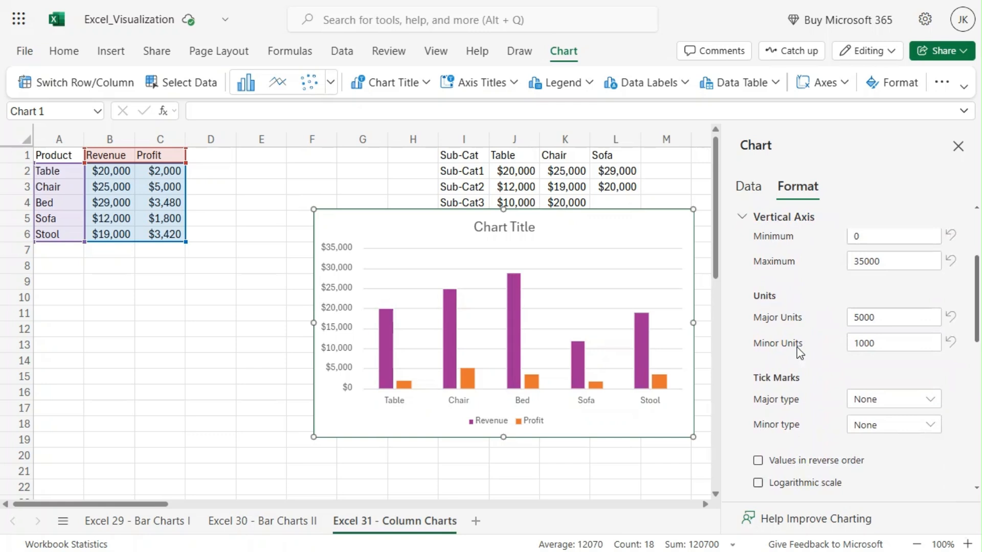
{"action": "scroll", "coordinate": [797, 348], "scroll_direction": "down", "scroll_amount": 4}
{"action": "scroll", "coordinate": [797, 348], "scroll_direction": "up", "scroll_amount": 4}
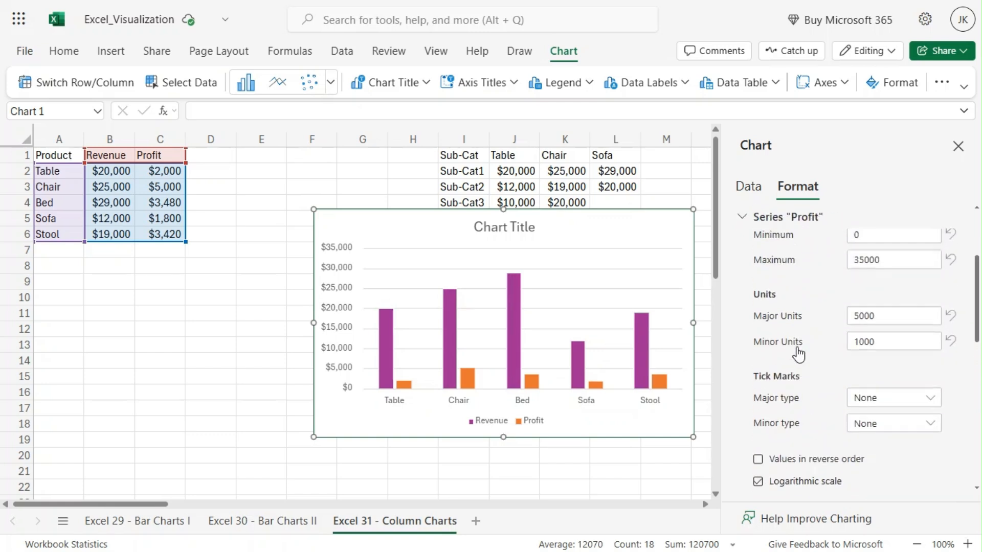
{"action": "scroll", "coordinate": [798, 353], "scroll_direction": "down", "scroll_amount": 5}
{"action": "scroll", "coordinate": [799, 347], "scroll_direction": "up", "scroll_amount": 2}
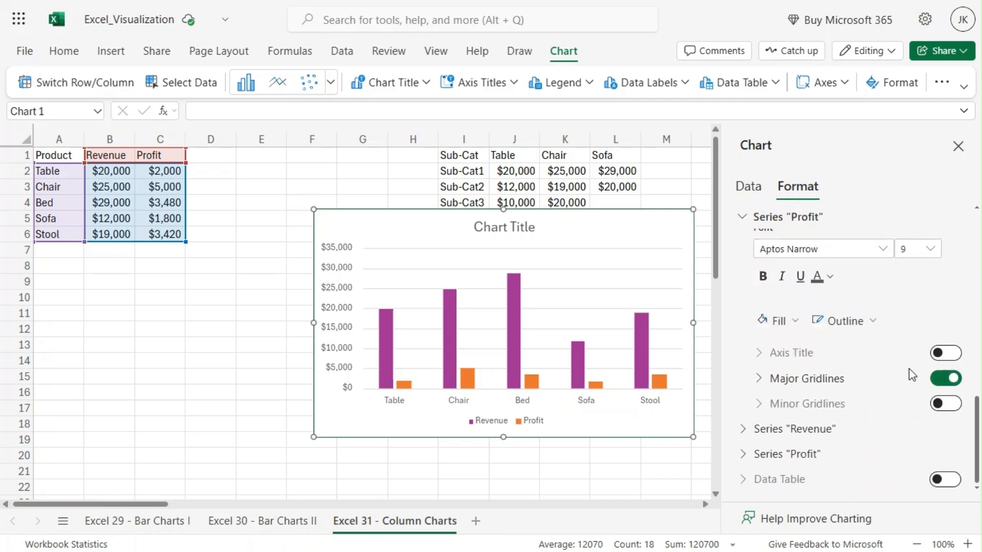
- Turn the vertical axis's major gridlines off and on again, and try adding an axis title
{"action": "left_click", "coordinate": [946, 380]}
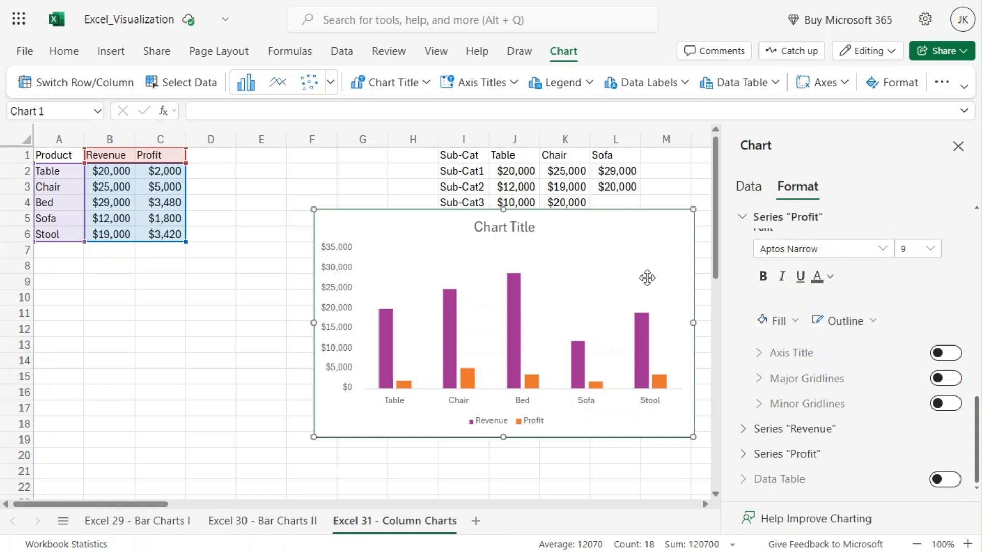
{"action": "left_click", "coordinate": [956, 380]}
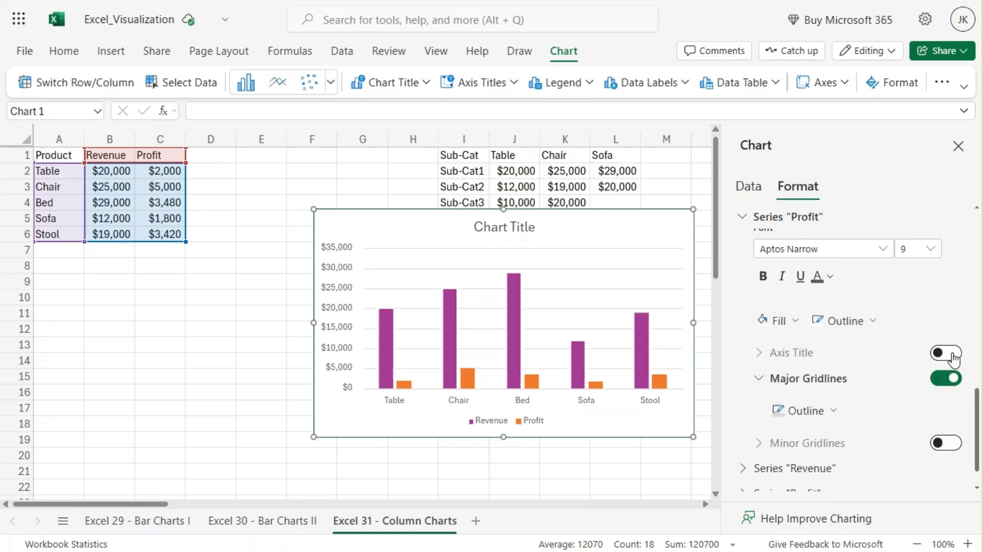
{"action": "left_click", "coordinate": [953, 353]}
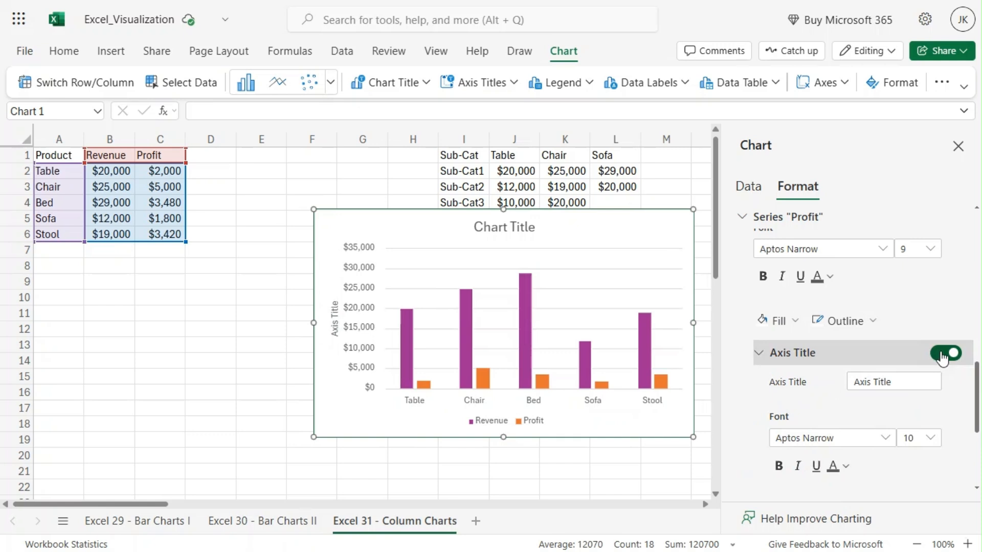
{"action": "left_click", "coordinate": [862, 351]}
{"action": "scroll", "coordinate": [894, 303], "scroll_direction": "up", "scroll_amount": 5}
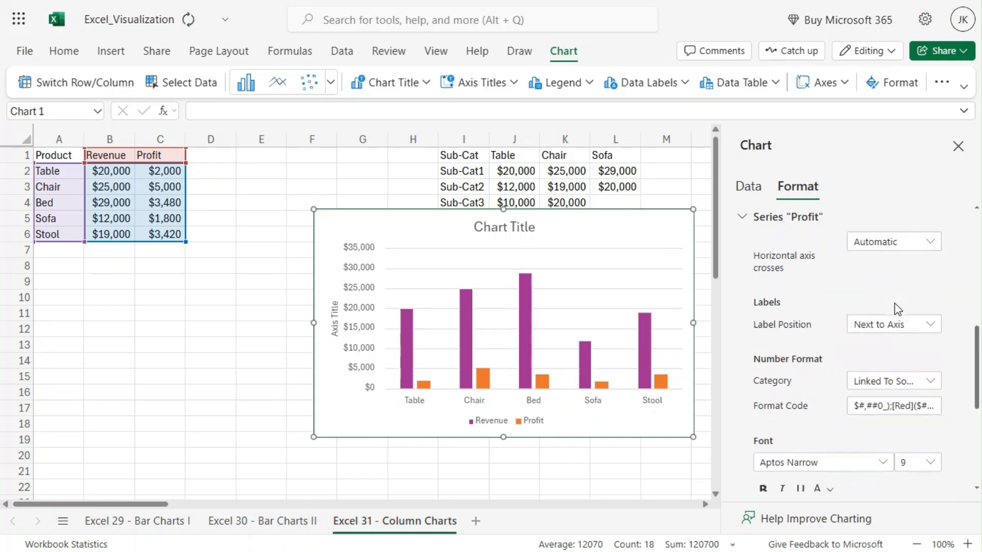
{"action": "scroll", "coordinate": [895, 304], "scroll_direction": "up", "scroll_amount": 5}
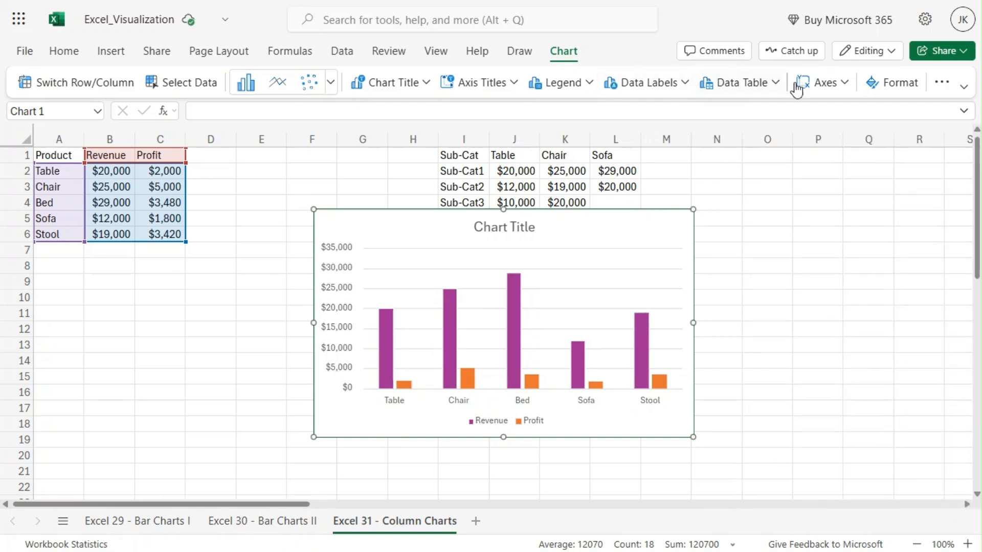
- Change the revenue and profit chart to the Stacked Column type
{"action": "left_click", "coordinate": [331, 83]}
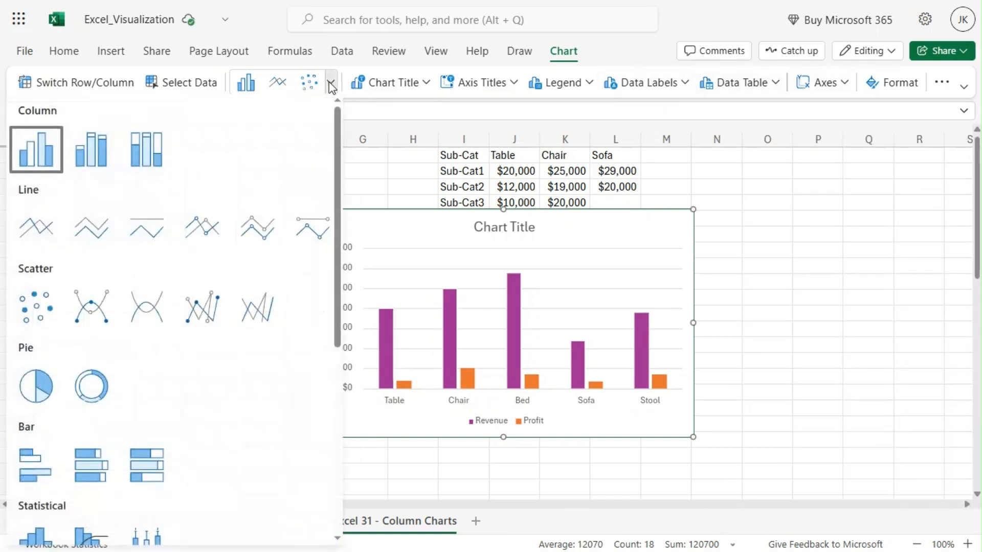
{"action": "left_click", "coordinate": [91, 150]}
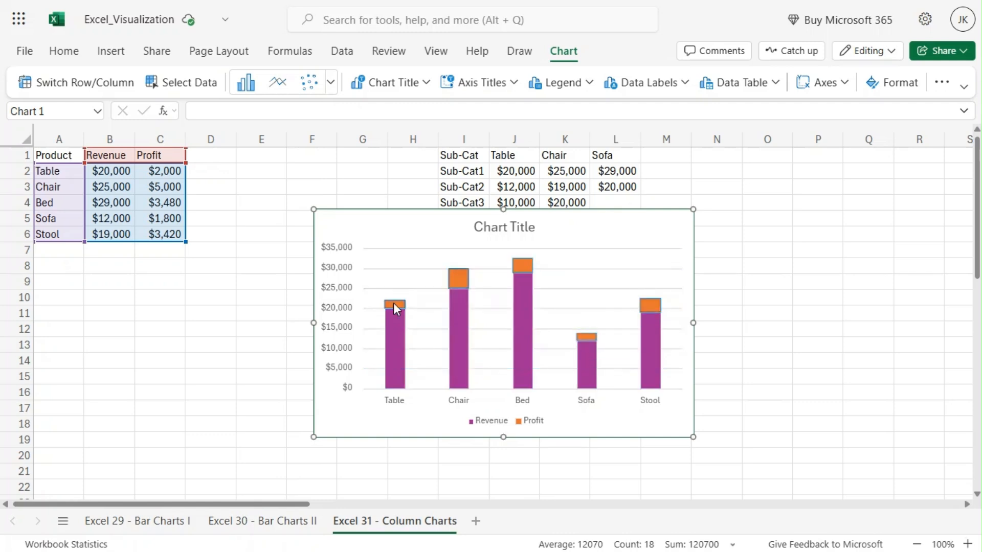
{"action": "mouse_move", "coordinate": [393, 303]}
{"action": "mouse_move", "coordinate": [395, 346]}
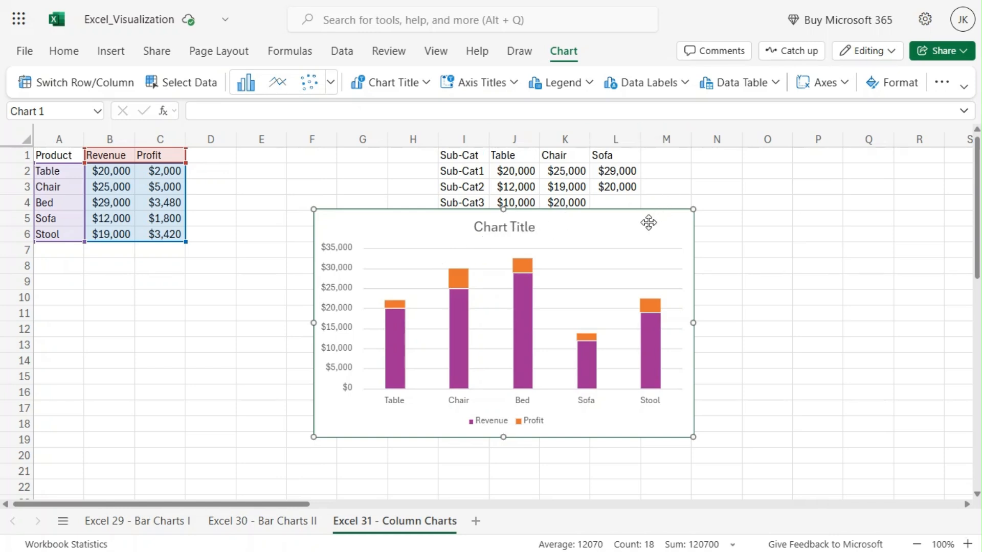
- Move the revenue and profit chart beside the product data and shrink it to cover about A6:F14
{"action": "left_click_drag", "start_coordinate": [649, 222], "coordinate": [384, 239]}
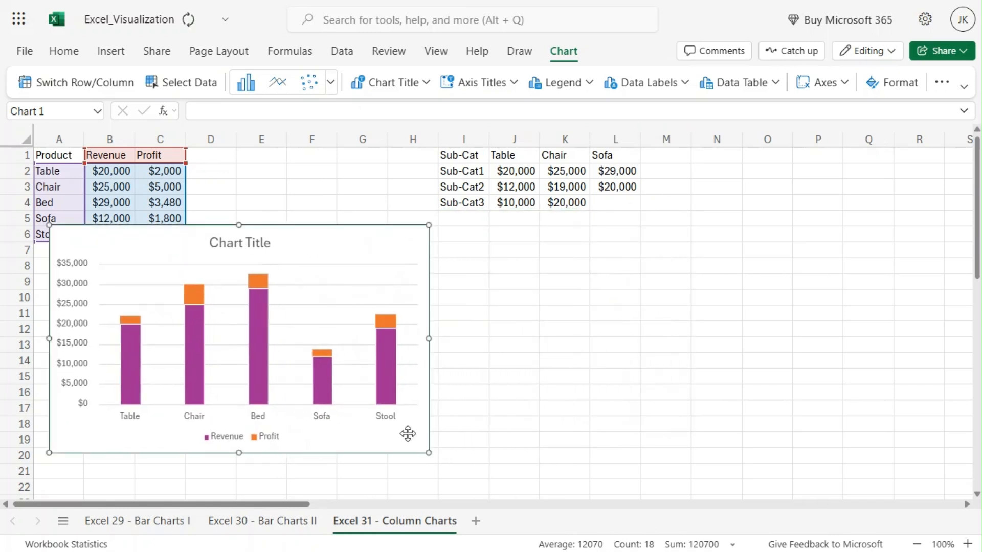
{"action": "left_click_drag", "start_coordinate": [429, 453], "coordinate": [328, 371]}
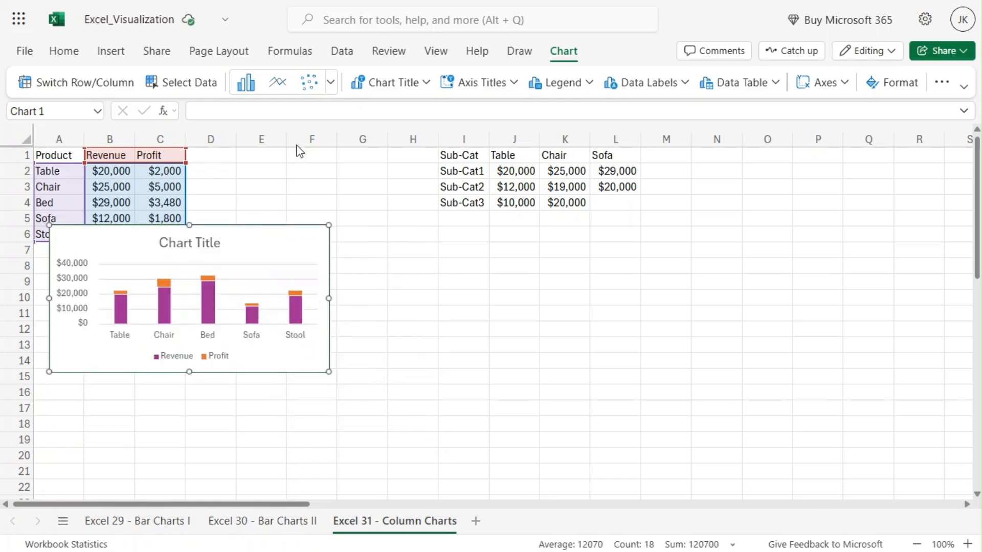
- Change the revenue and profit chart back to Clustered Column and deselect it
{"action": "left_click", "coordinate": [331, 83]}
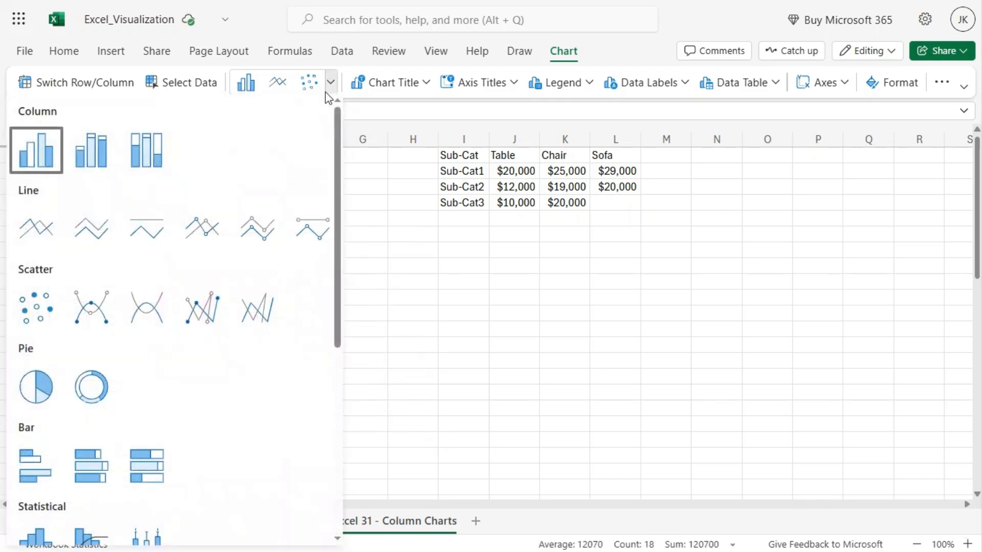
{"action": "left_click", "coordinate": [36, 150]}
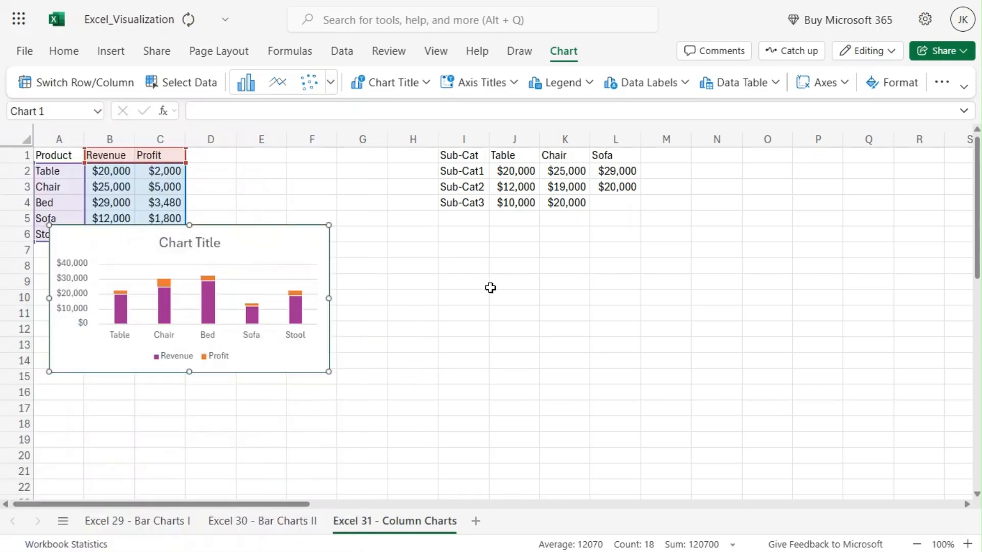
{"action": "left_click", "coordinate": [311, 423]}
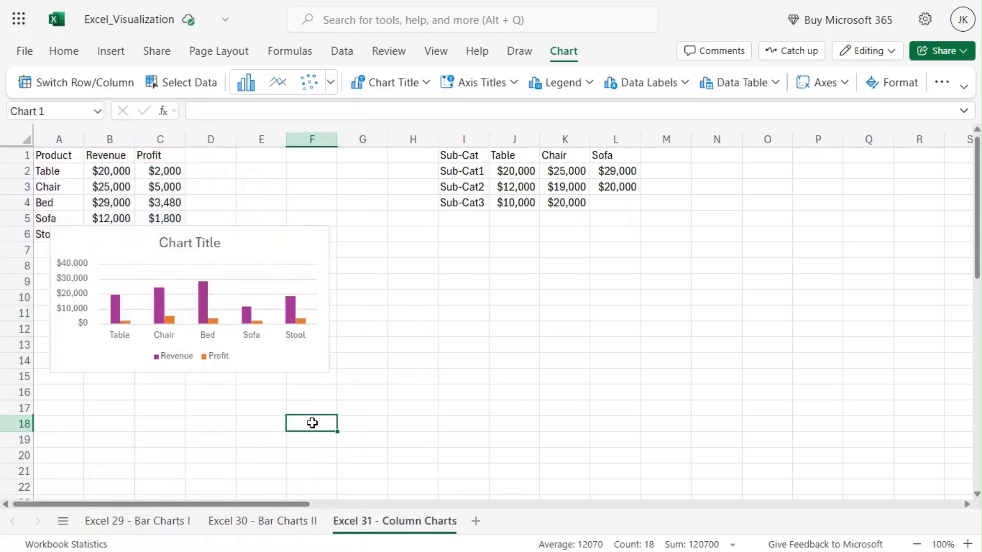
- Insert a clustered column chart from the sub-category data in I1:L4 and place it just below that table
{"action": "left_click_drag", "start_coordinate": [447, 155], "coordinate": [607, 205]}
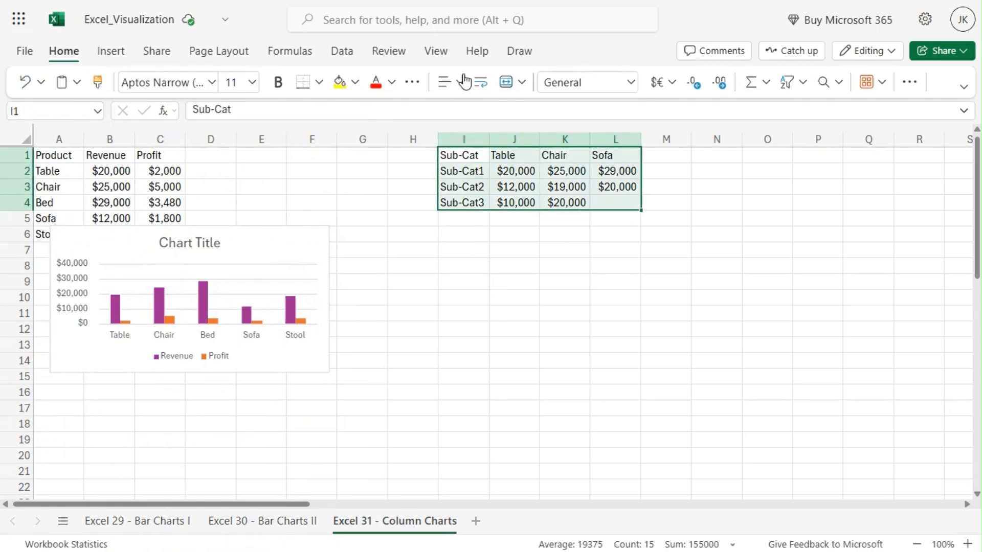
{"action": "left_click", "coordinate": [115, 51]}
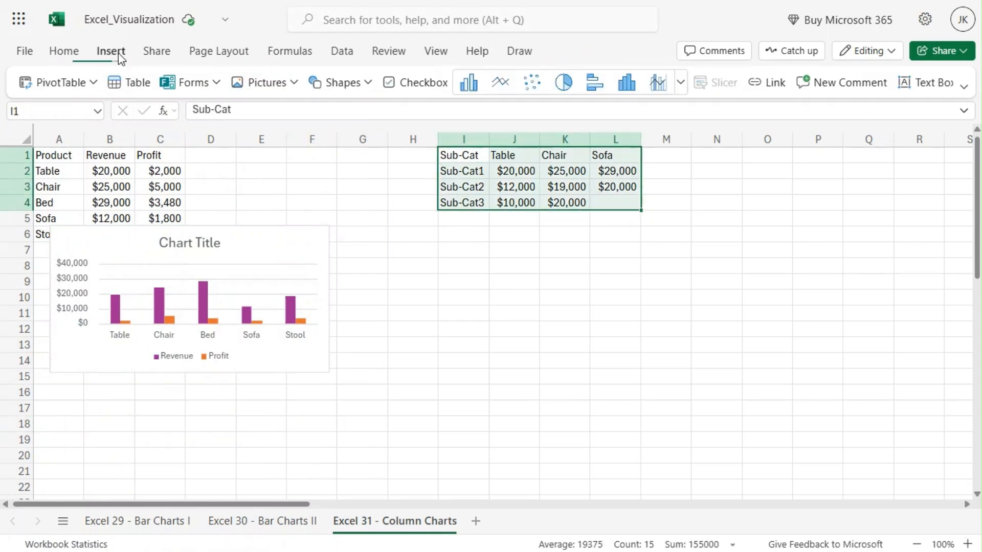
{"action": "left_click", "coordinate": [680, 82]}
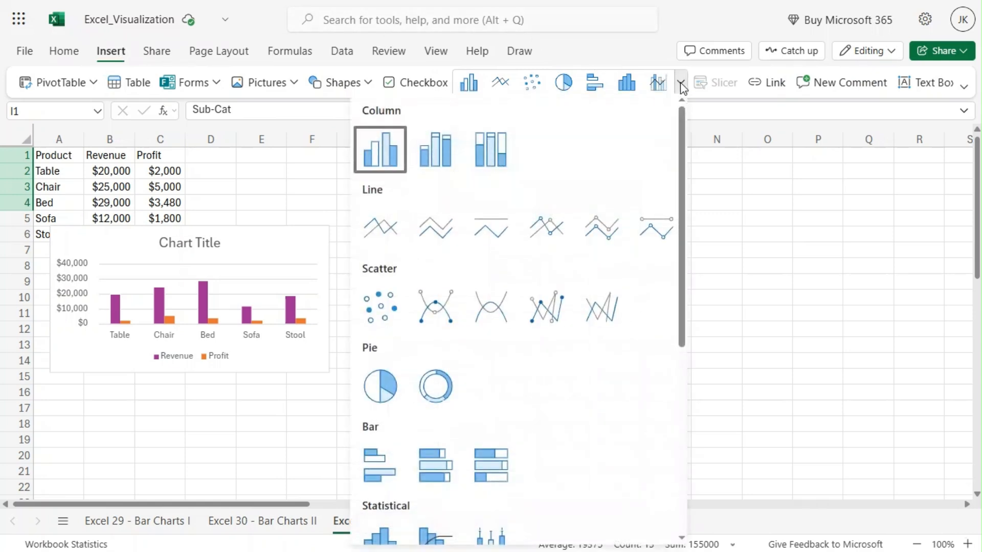
{"action": "left_click", "coordinate": [372, 146]}
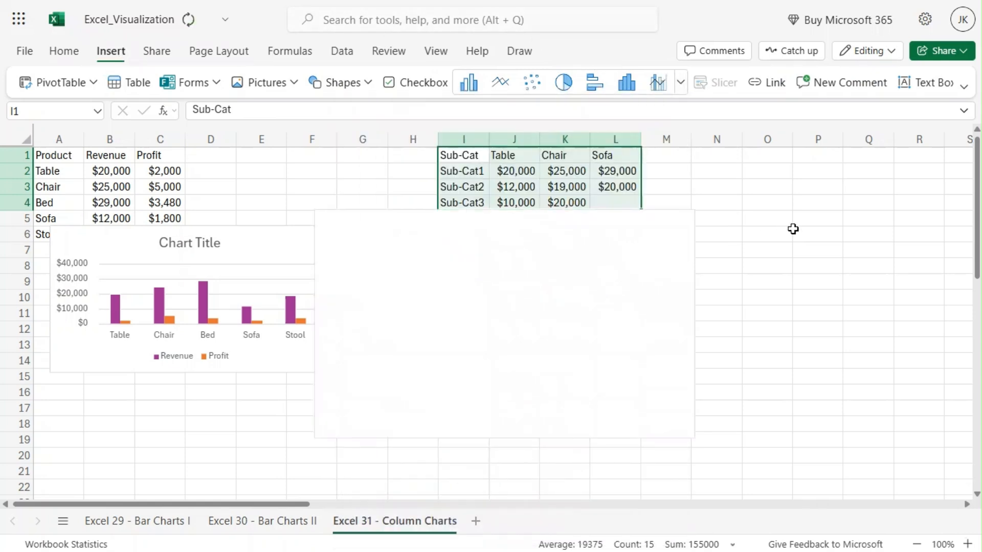
{"action": "left_click_drag", "start_coordinate": [628, 221], "coordinate": [746, 243]}
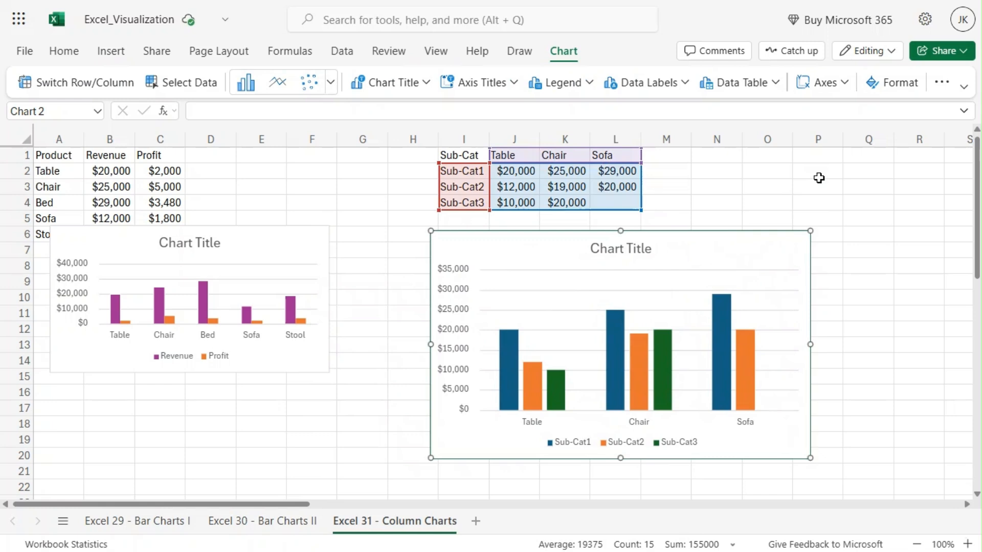
- Change the sub-category chart to the Stacked Column type
{"action": "mouse_move", "coordinate": [518, 366]}
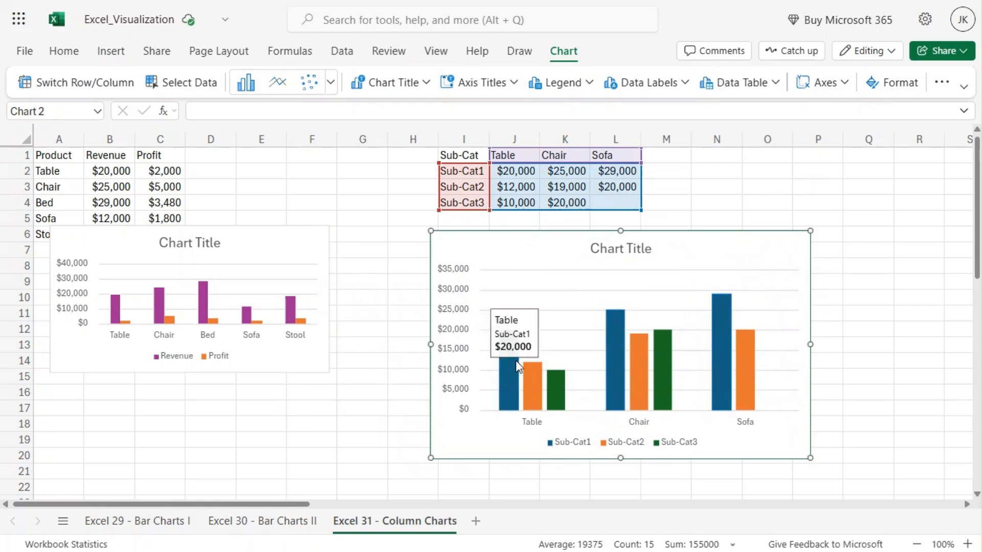
{"action": "mouse_move", "coordinate": [534, 390]}
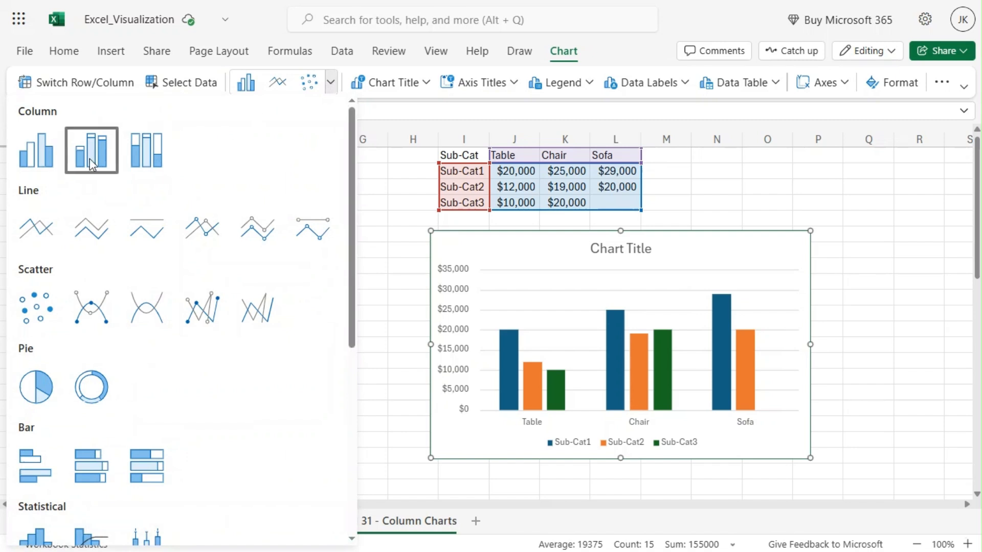
{"action": "left_click", "coordinate": [89, 158]}
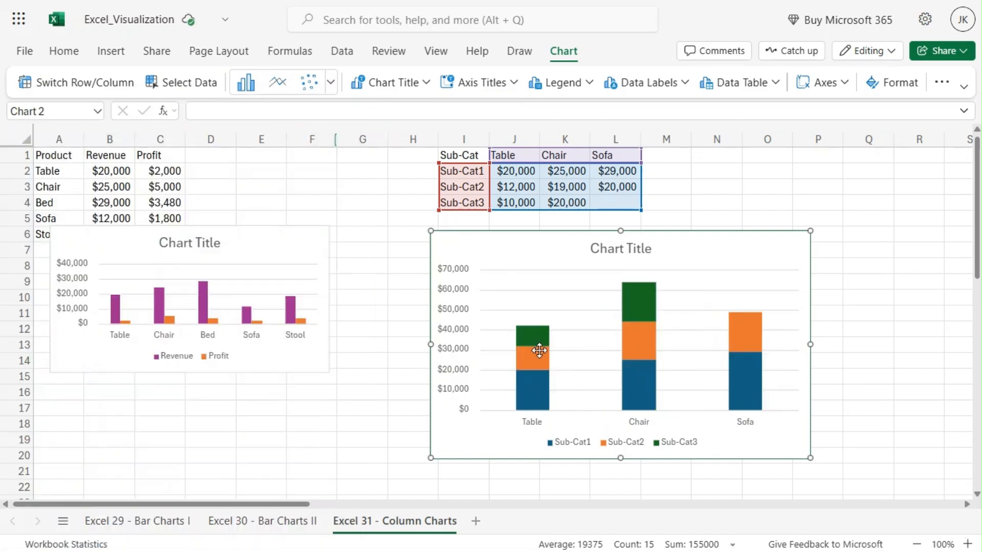
- Change the sub-category chart to 100% Stacked Column and inspect the Sub-Cat2 and Sub-Cat3 segments for Table and Chair
{"action": "mouse_move", "coordinate": [649, 330]}
{"action": "mouse_move", "coordinate": [541, 369]}
{"action": "left_click", "coordinate": [332, 82]}
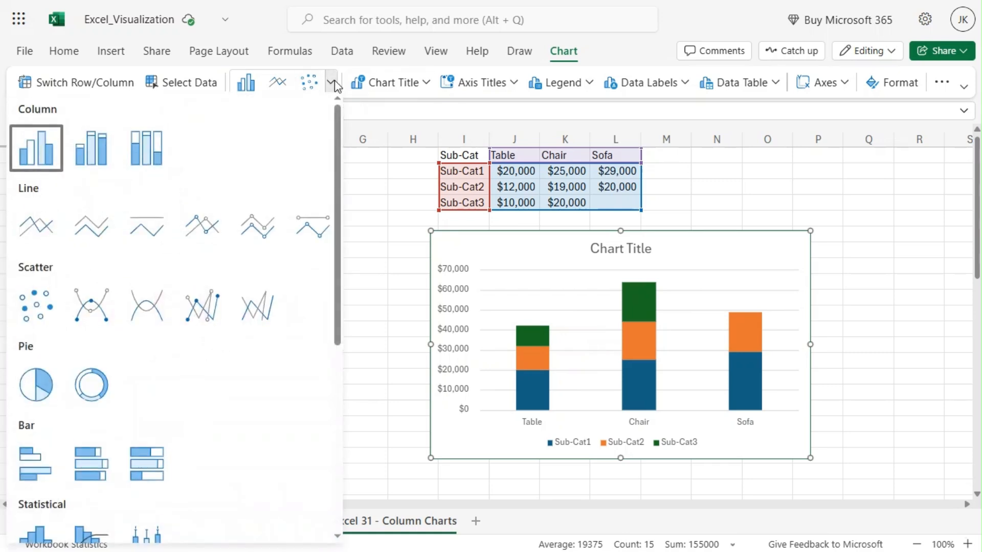
{"action": "left_click", "coordinate": [149, 146]}
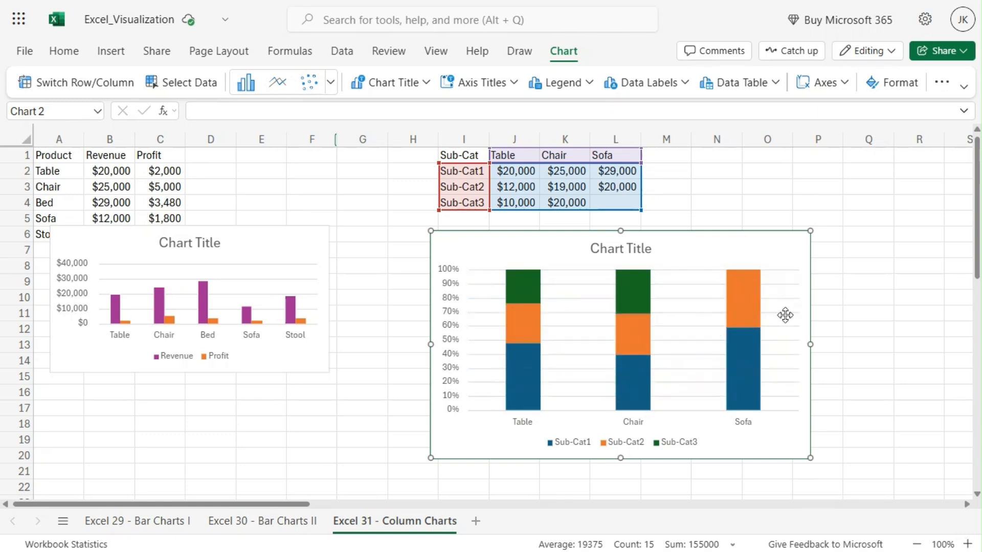
{"action": "left_click", "coordinate": [643, 331]}
{"action": "mouse_move", "coordinate": [642, 331]}
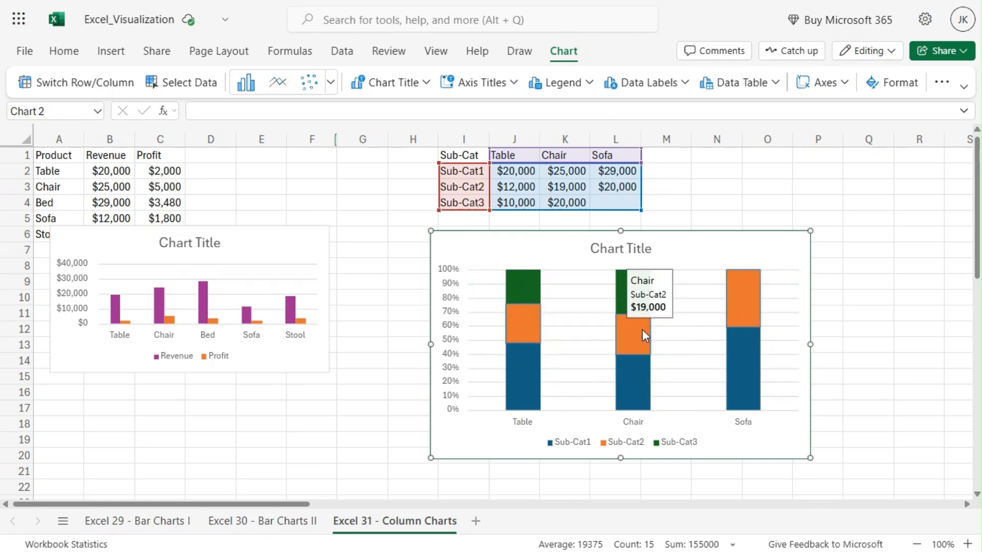
{"action": "mouse_move", "coordinate": [538, 320]}
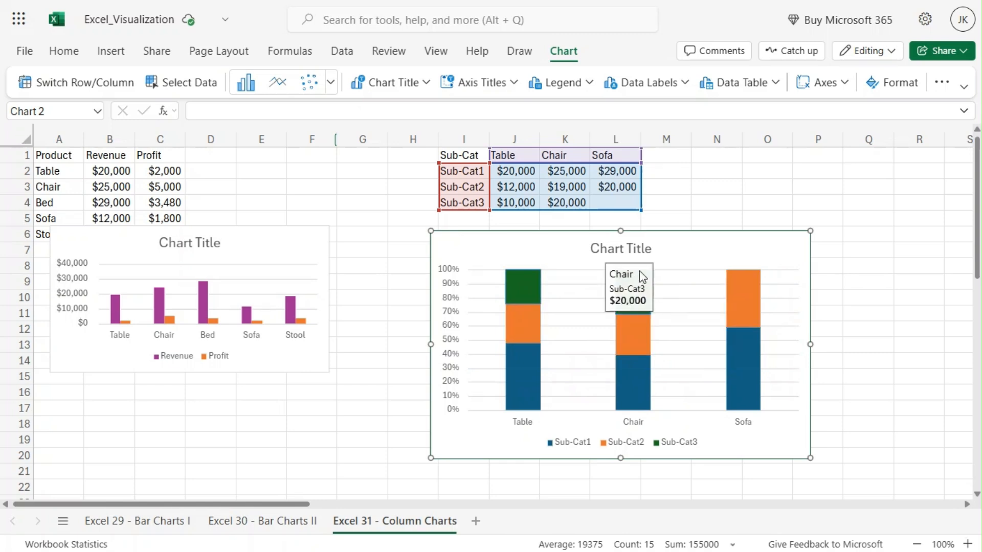
{"action": "mouse_move", "coordinate": [630, 284]}
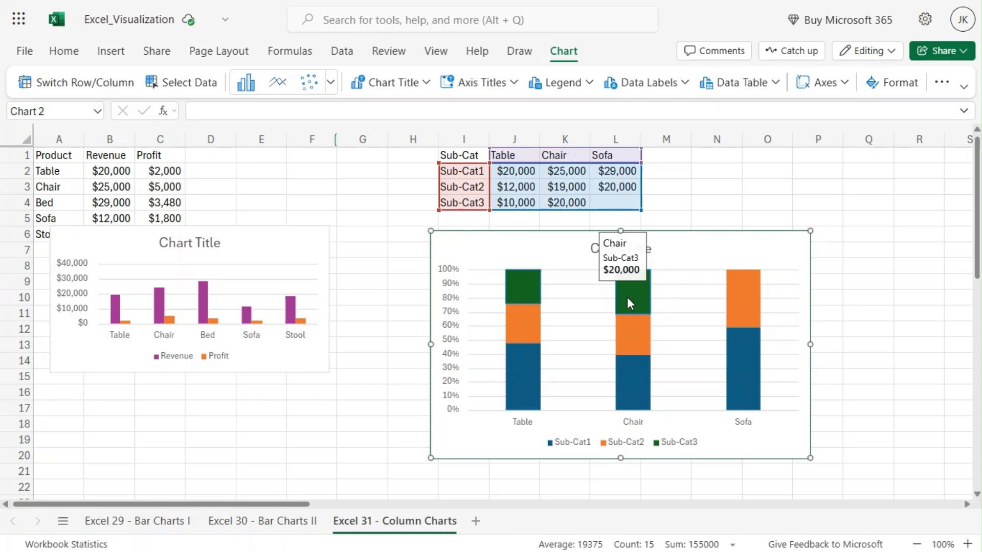
{"action": "mouse_move", "coordinate": [536, 283]}
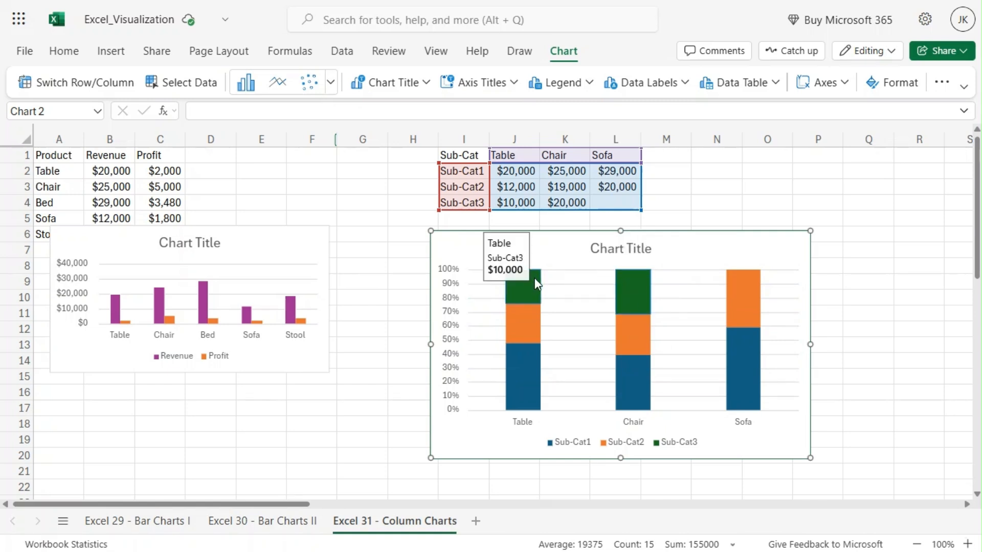